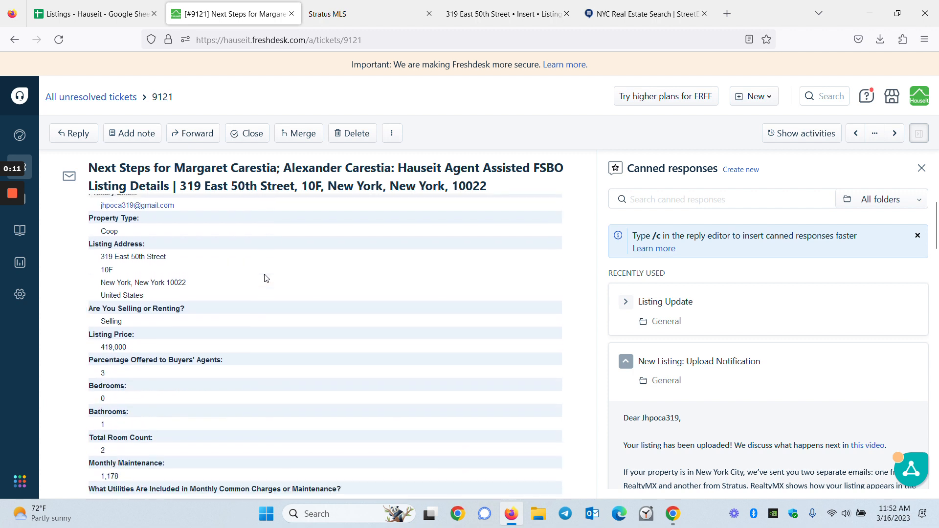
scroll(266, 276, down, 5)
Step: Check the Where to List sheet to confirm Manhattan listings go to StreetEasy, then return to StreetEasy
scroll(266, 275, up, 5)
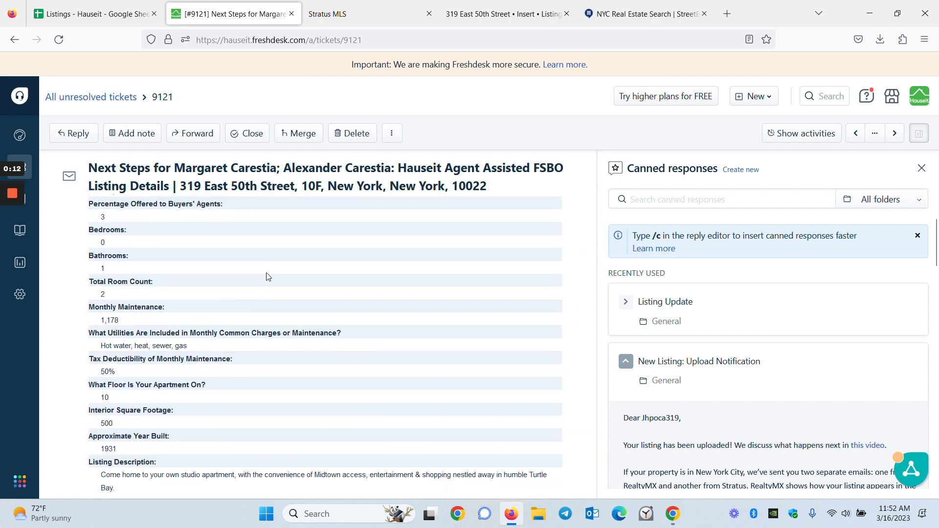
mouse_move(25, 168)
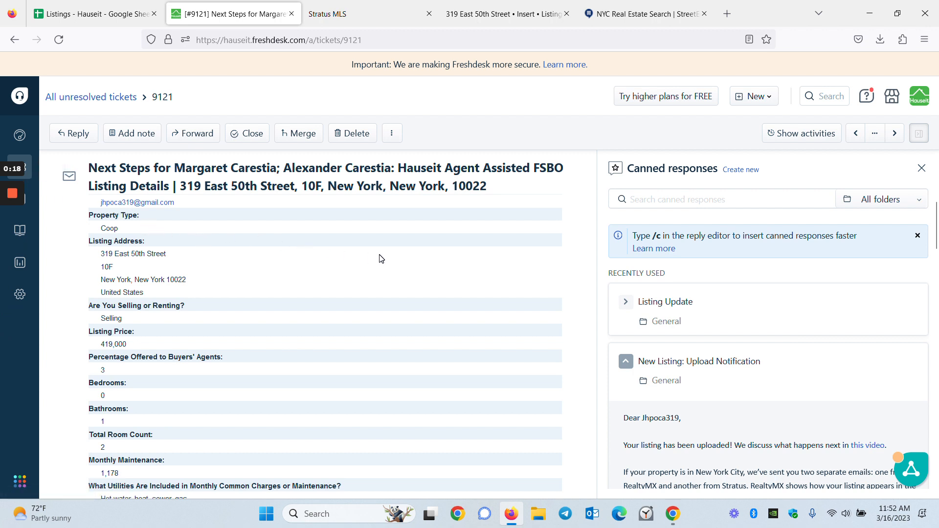
click(98, 14)
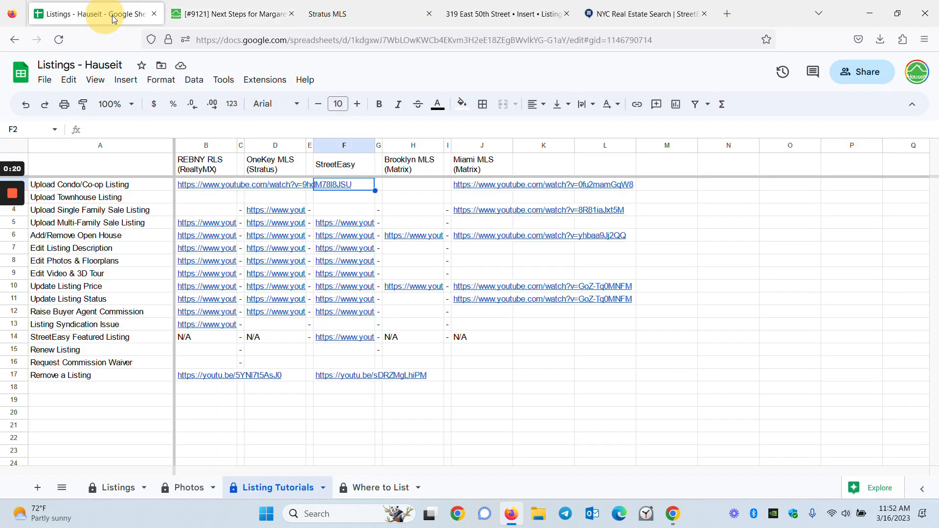
click(377, 488)
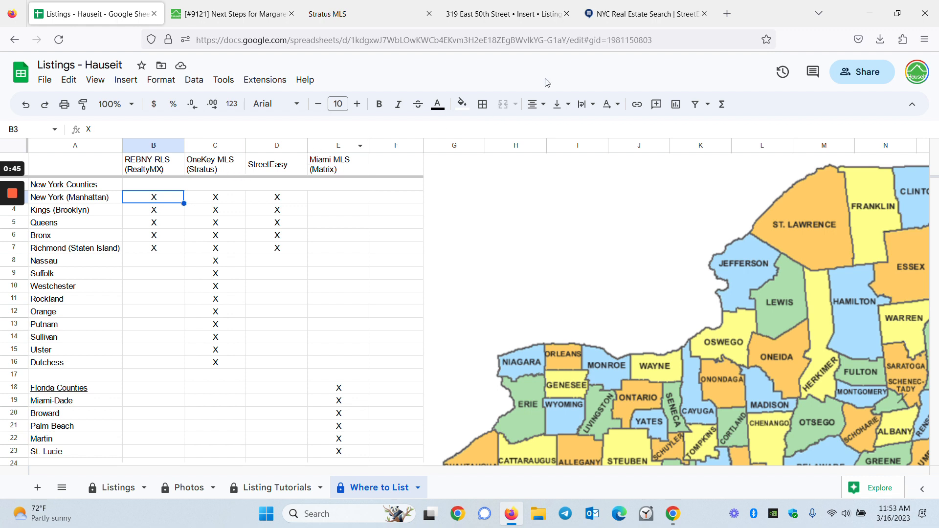
click(644, 18)
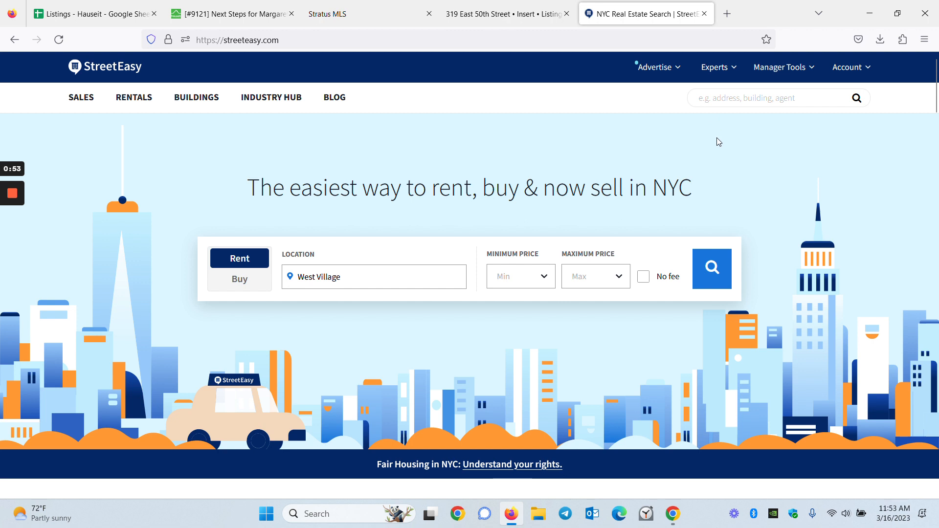
Step: Start a new sale listing from My Listings in Manager Tools
mouse_move(756, 63)
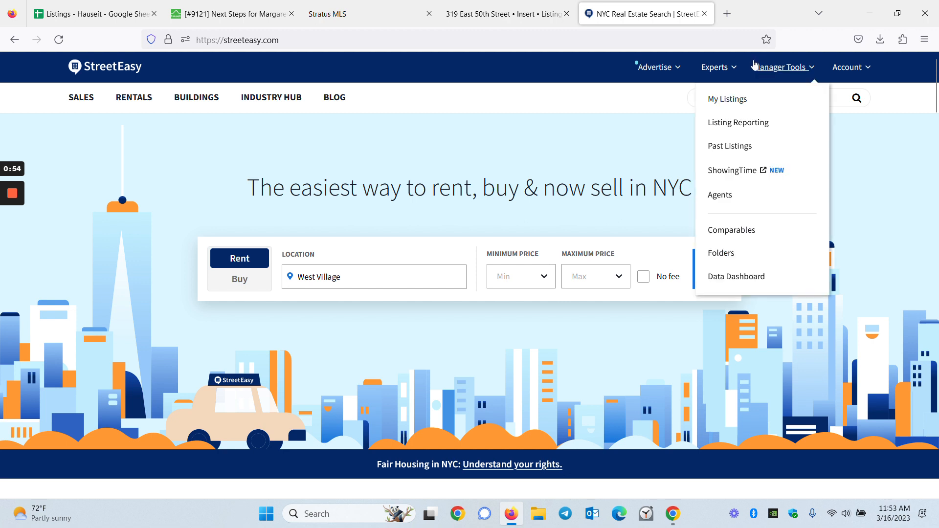
click(740, 99)
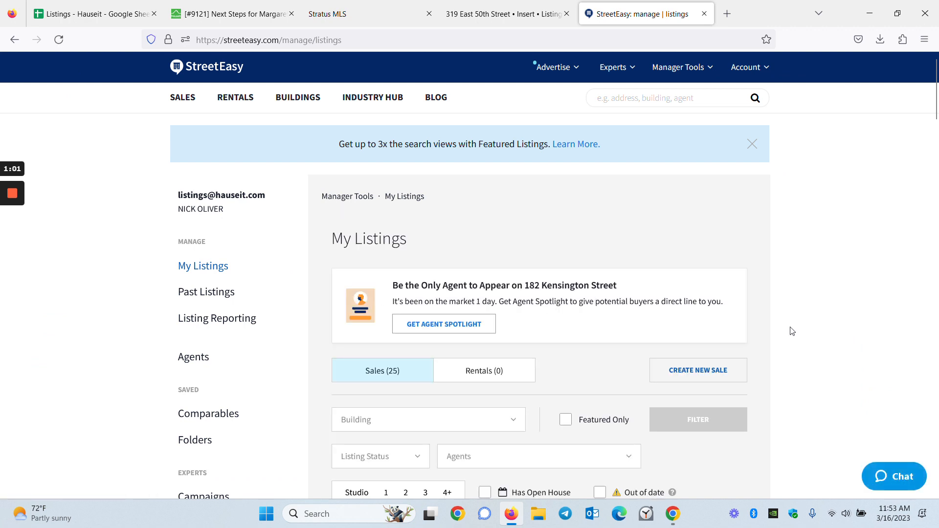
click(719, 372)
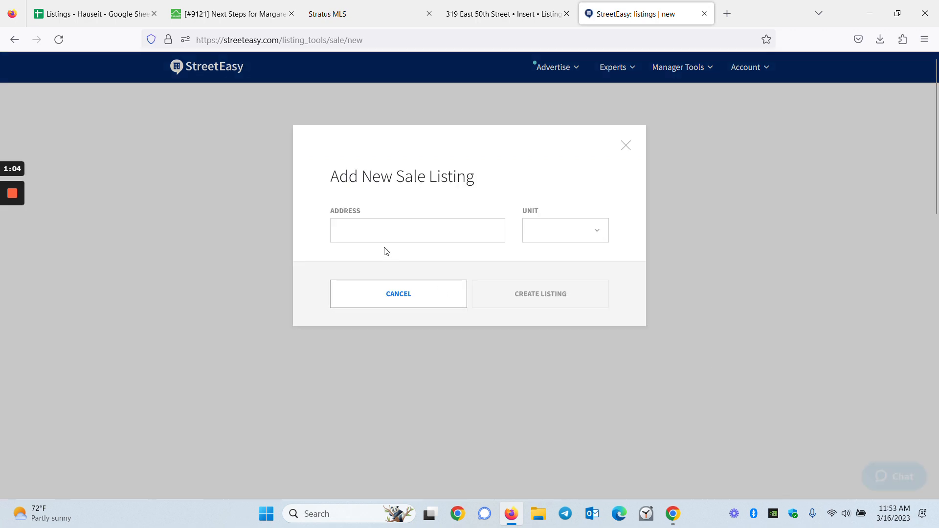
click(381, 235)
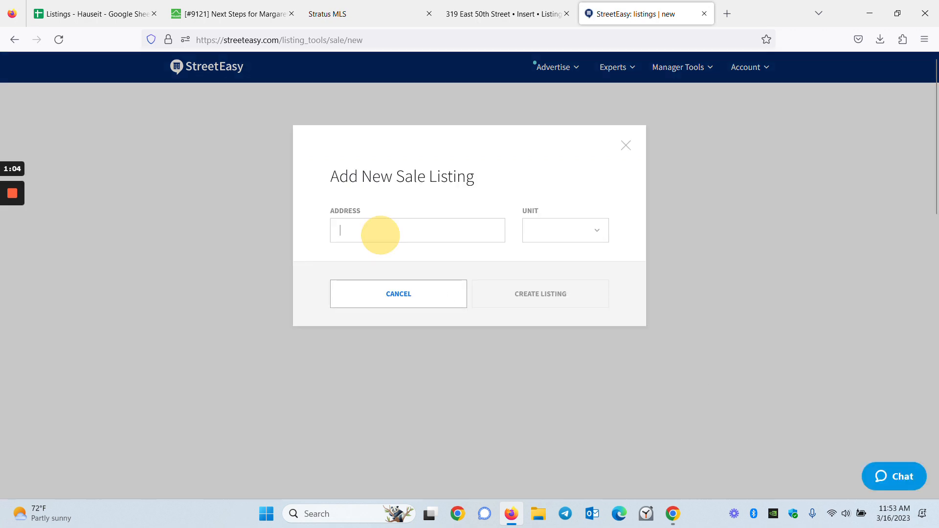
click(211, 8)
triple_click(157, 253)
key(ctrl+c)
click(487, 14)
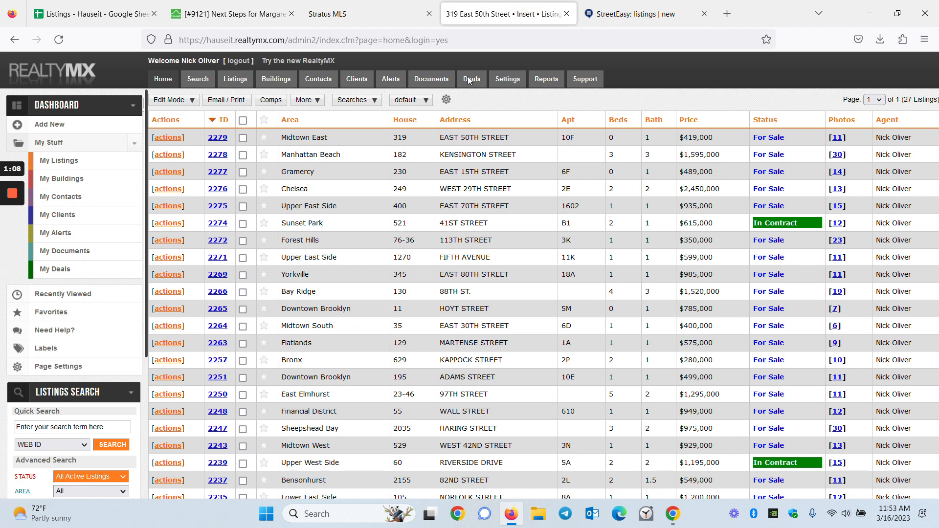
click(636, 13)
key(ctrl+v)
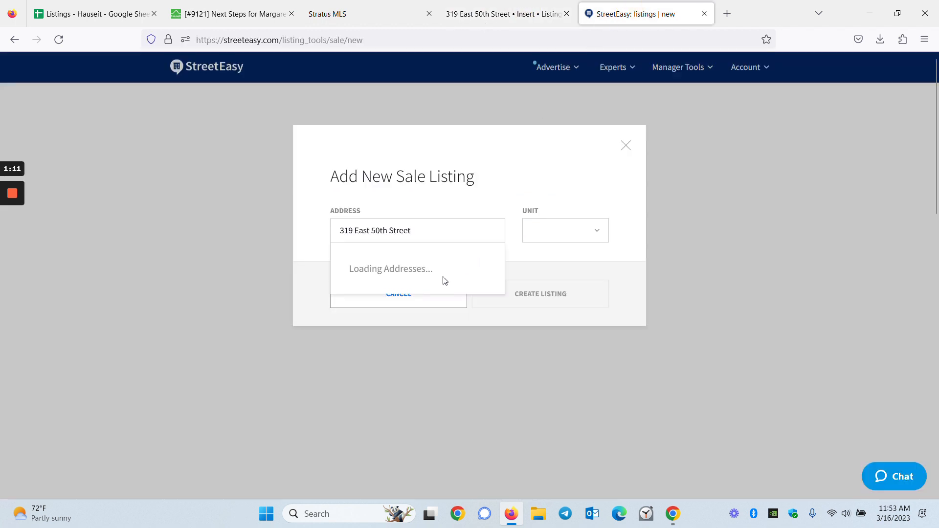
click(434, 261)
Step: Choose unit #10F, create the listing, confirm the unit number is accurate, and finish the draft
click(551, 230)
text(10)
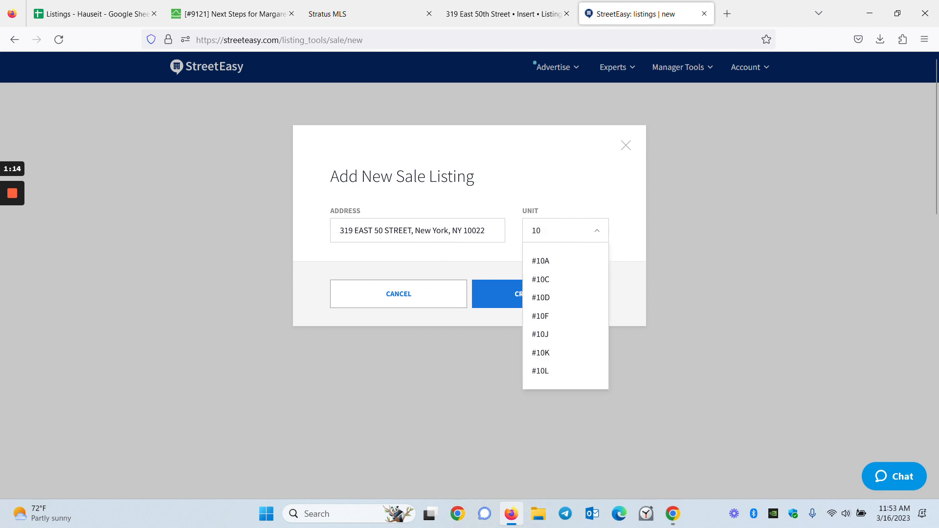
text(F)
click(545, 262)
drag(601, 17, 390, 12)
click(247, 12)
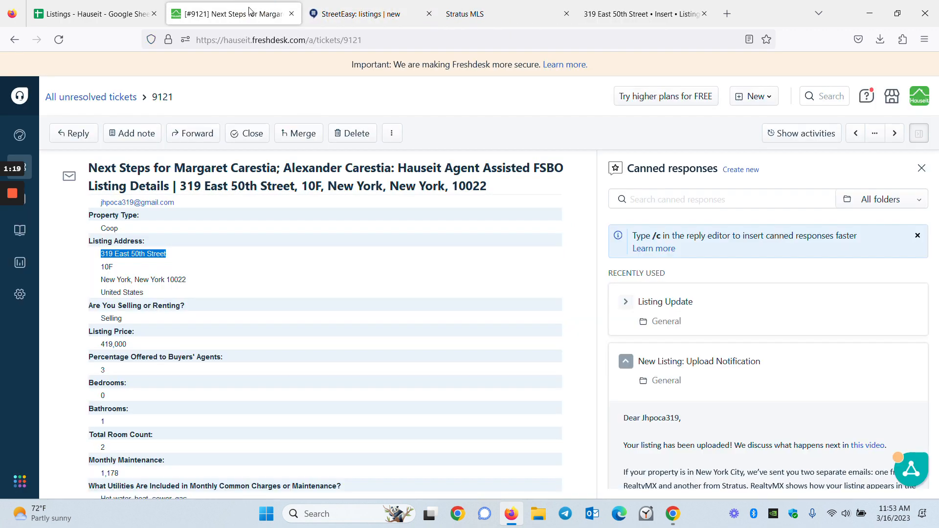
click(352, 14)
click(565, 301)
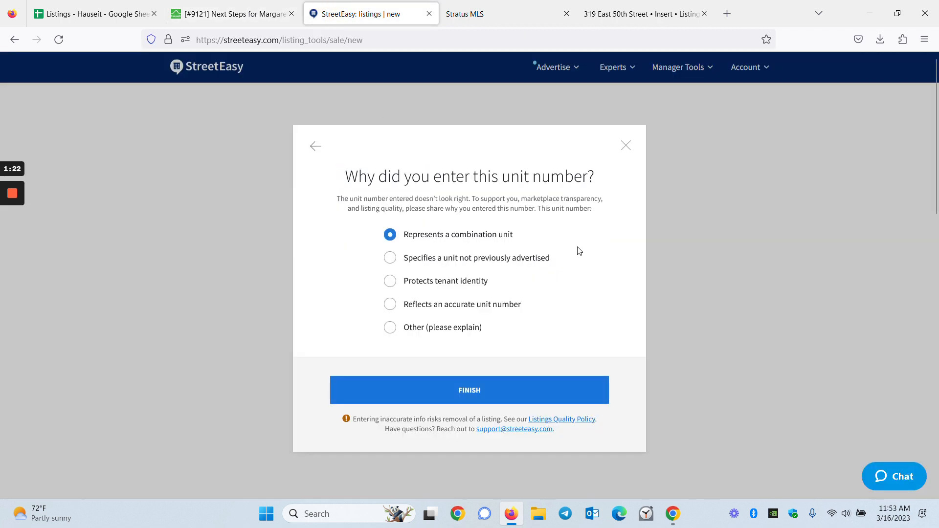
mouse_move(9, 213)
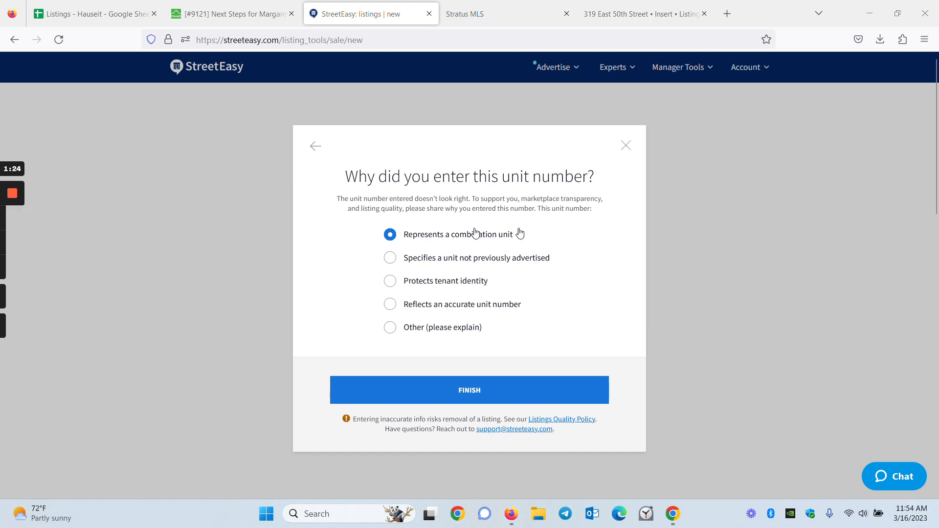
click(495, 302)
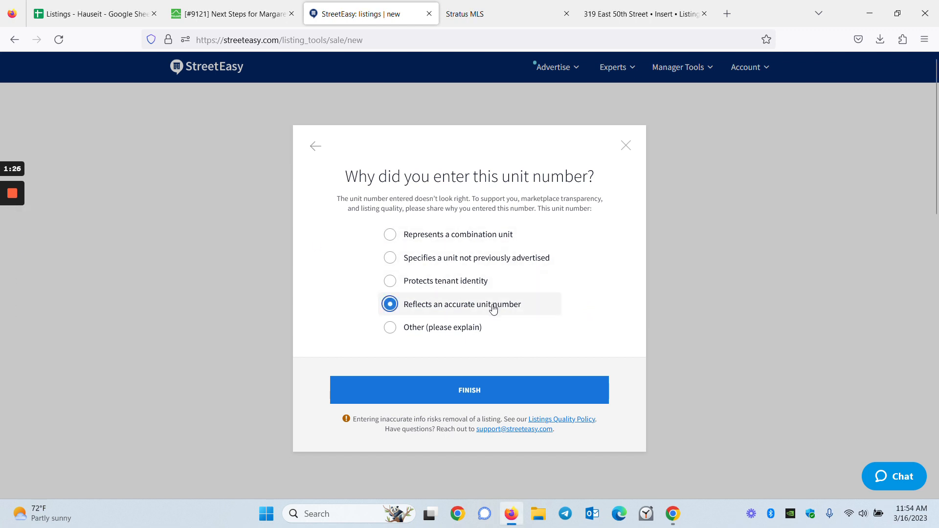
click(580, 400)
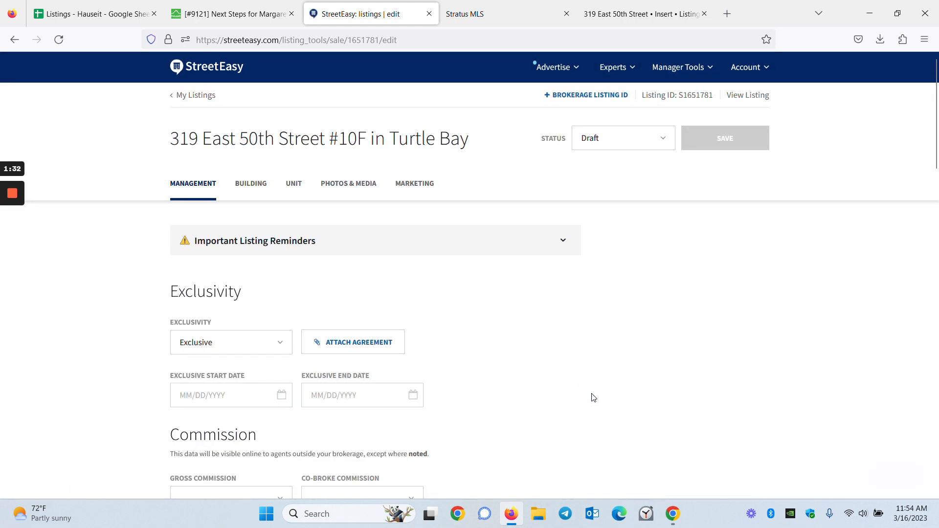
Step: Set the exclusive start date to 03/16/2023 and the end date to 03/16/2024
mouse_move(13, 245)
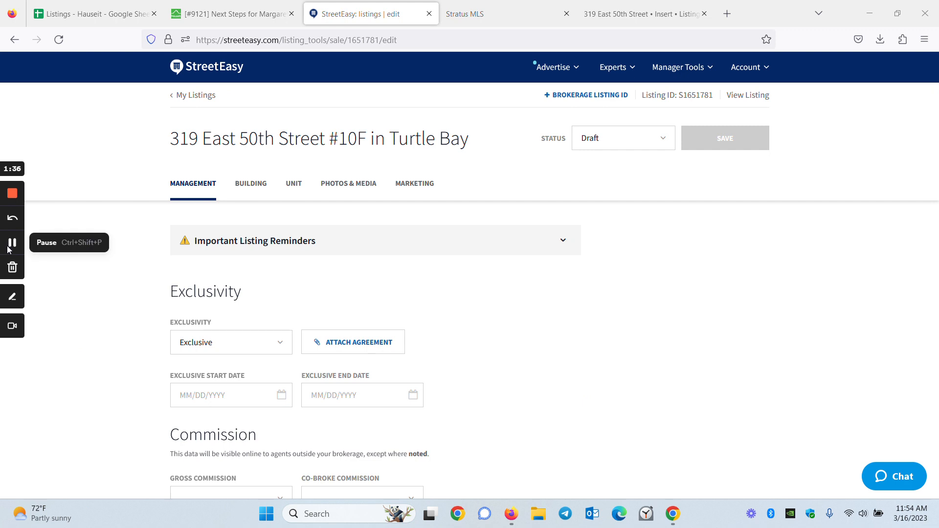
scroll(130, 264, down, 2)
click(281, 265)
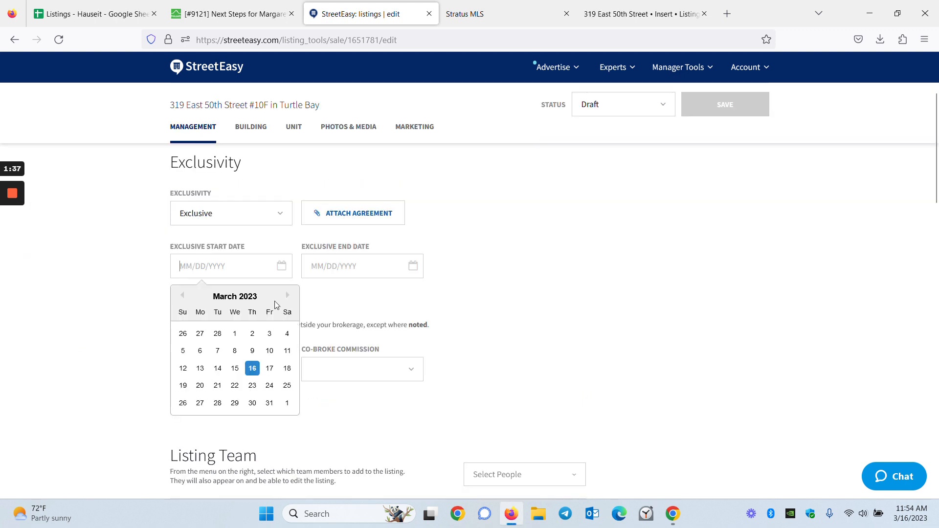
click(252, 369)
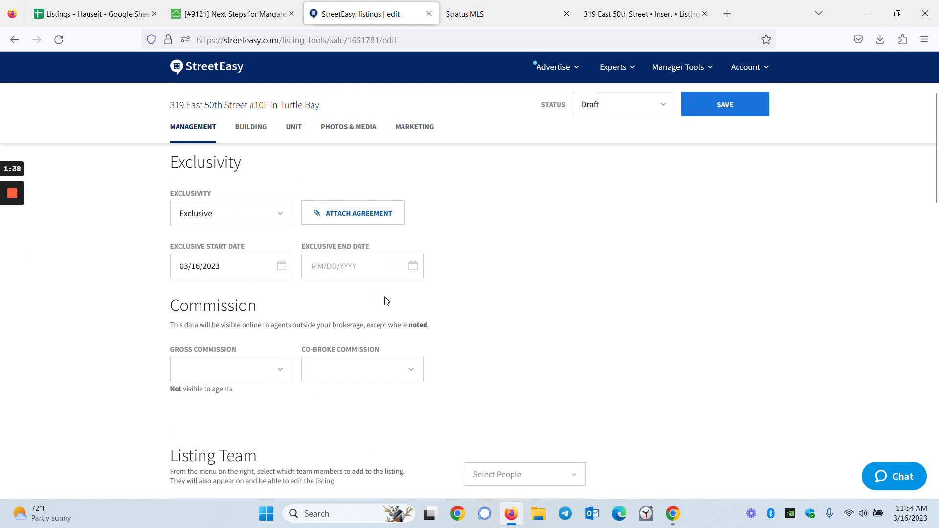
click(414, 267)
click(419, 295)
click(419, 295)
click(420, 295)
click(419, 295)
click(420, 295)
click(419, 295)
click(420, 295)
click(420, 295)
click(421, 296)
click(421, 295)
click(421, 295)
click(420, 295)
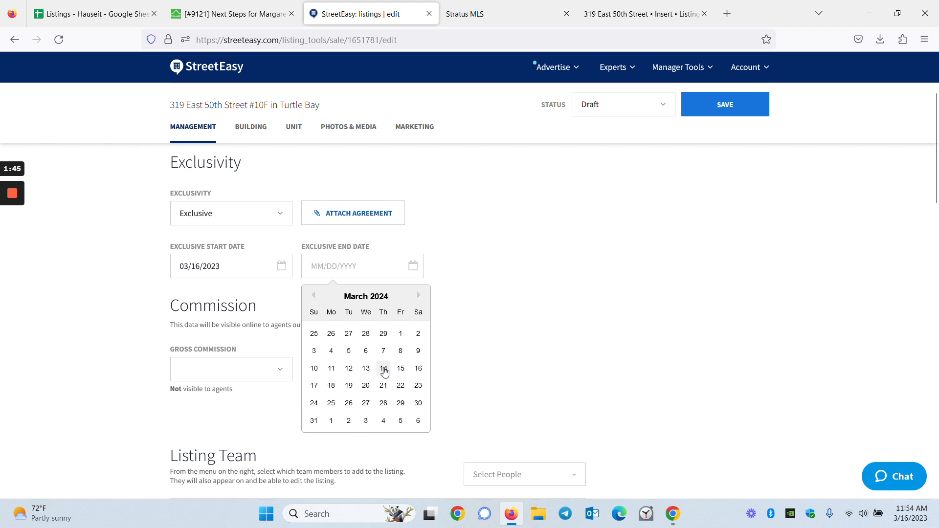
click(418, 369)
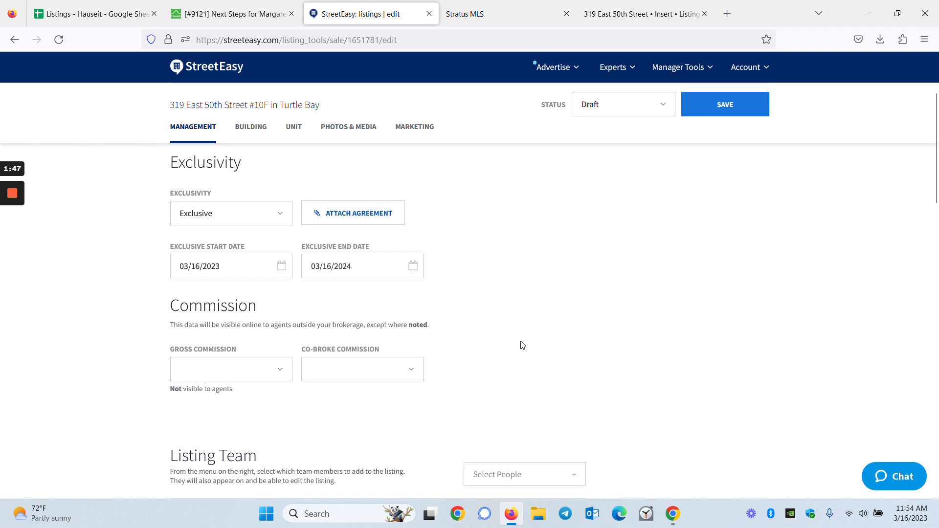
Step: Set the co-broke commission to 3%
scroll(509, 351, down, 2)
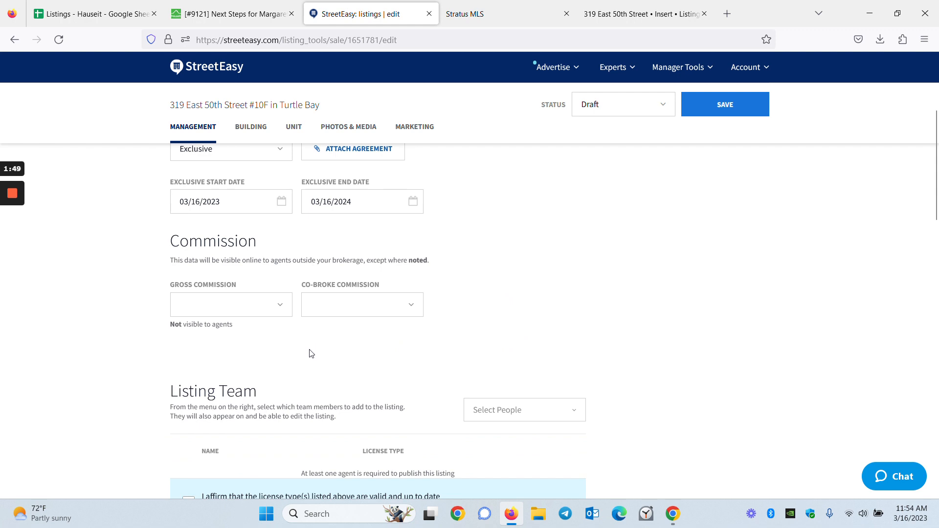
click(370, 311)
click(362, 354)
Step: Add the agent to the listing team by name search and affirm the license type is valid
scroll(364, 366, down, 1)
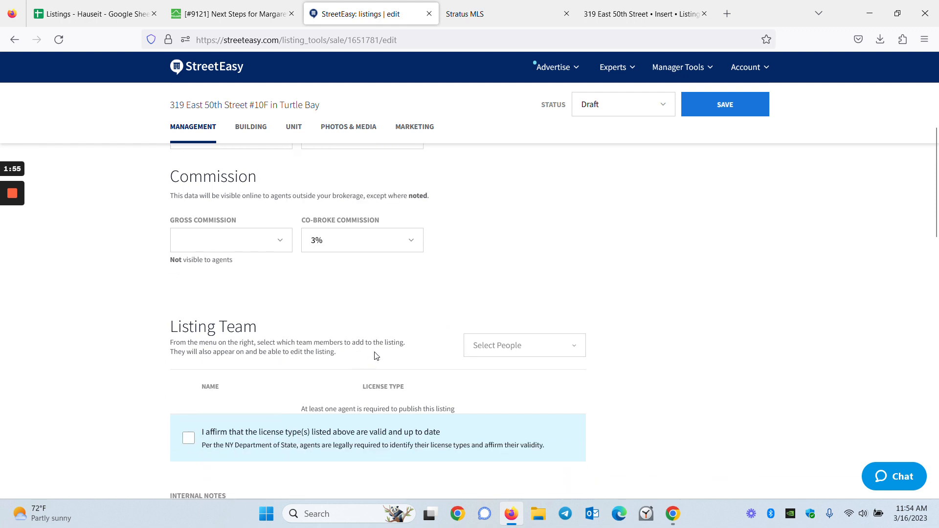
scroll(394, 353, down, 2)
click(533, 216)
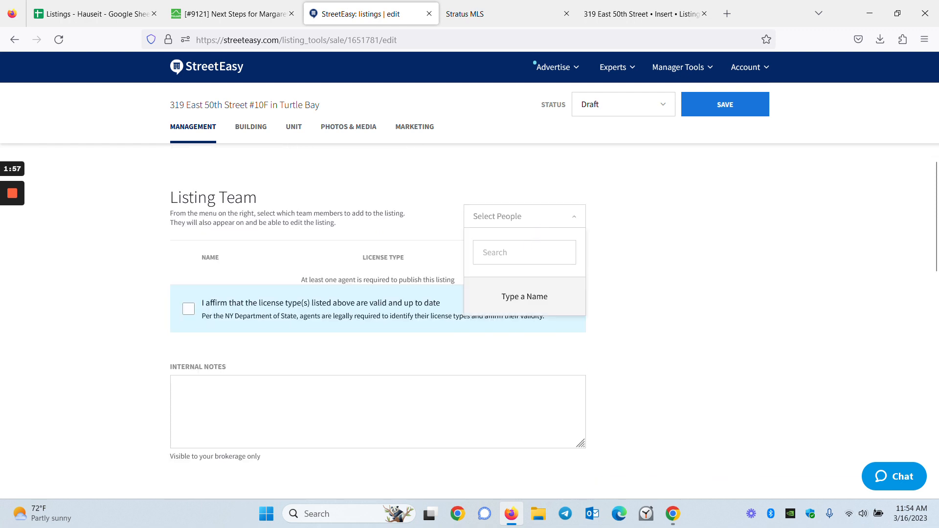
text(nicho)
key(BackSpace)
key(BackSpace)
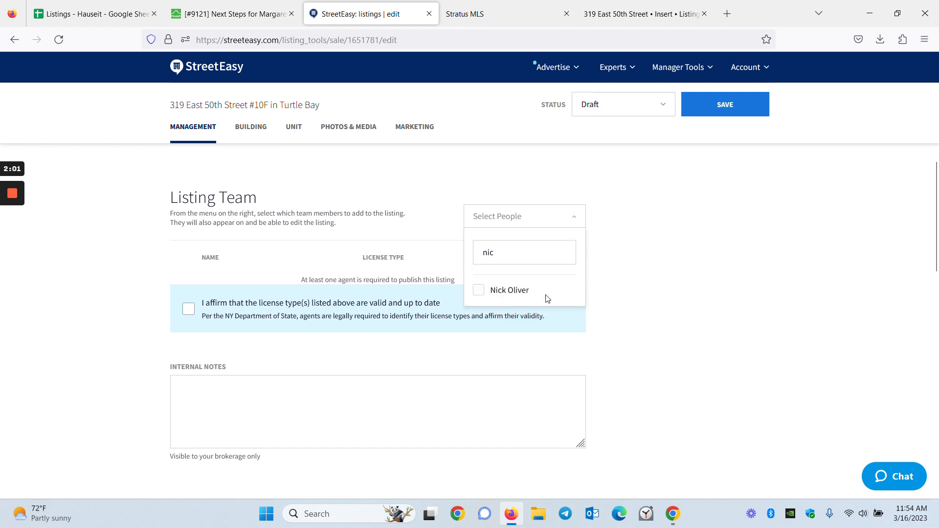
click(519, 291)
click(541, 200)
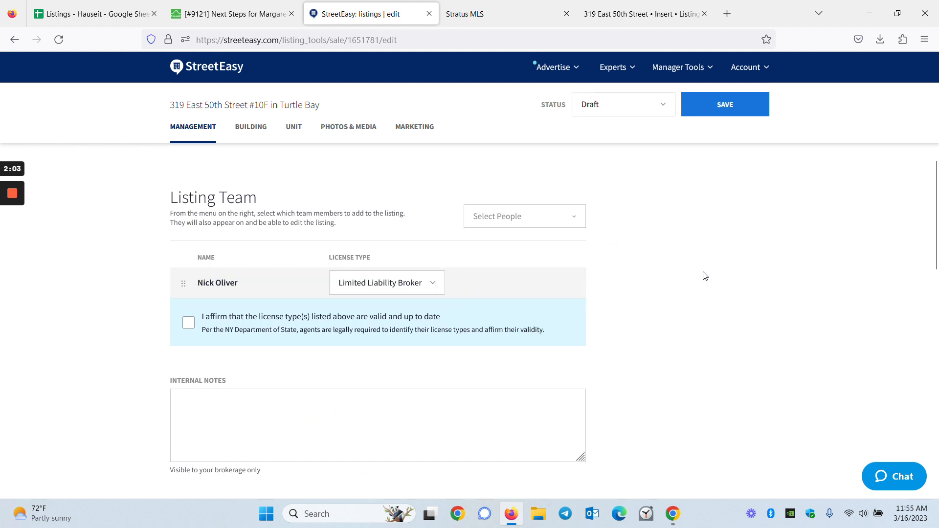
click(295, 324)
scroll(463, 378, down, 4)
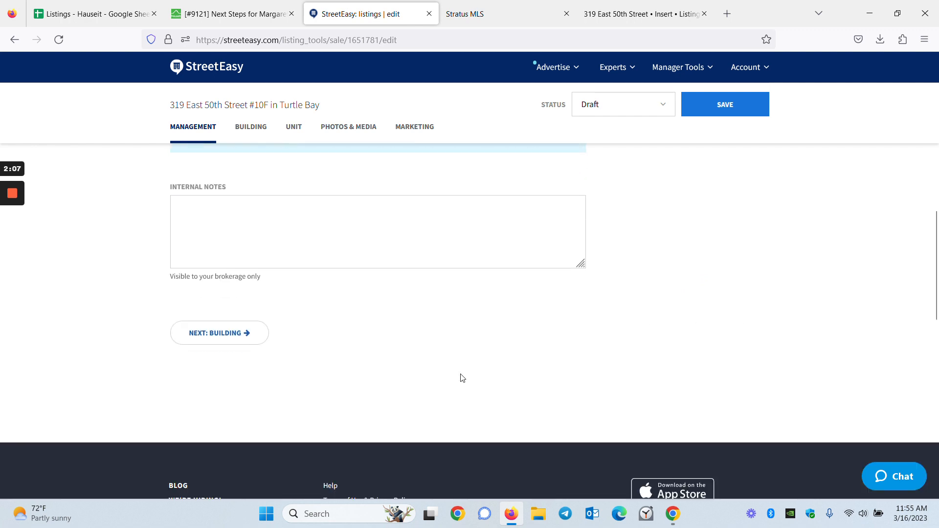
Step: Go on to the building details and review the pet policy and amenities, leaving them unchanged
click(237, 269)
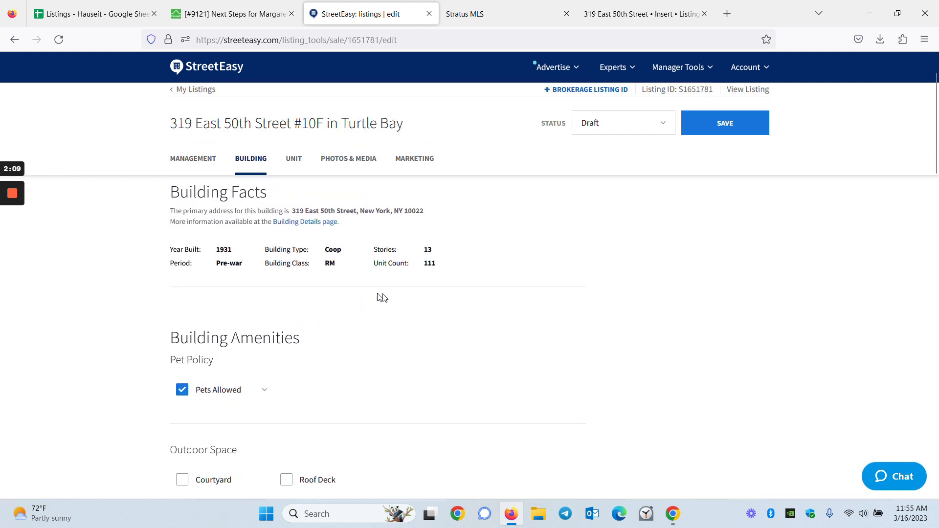
scroll(388, 308, down, 3)
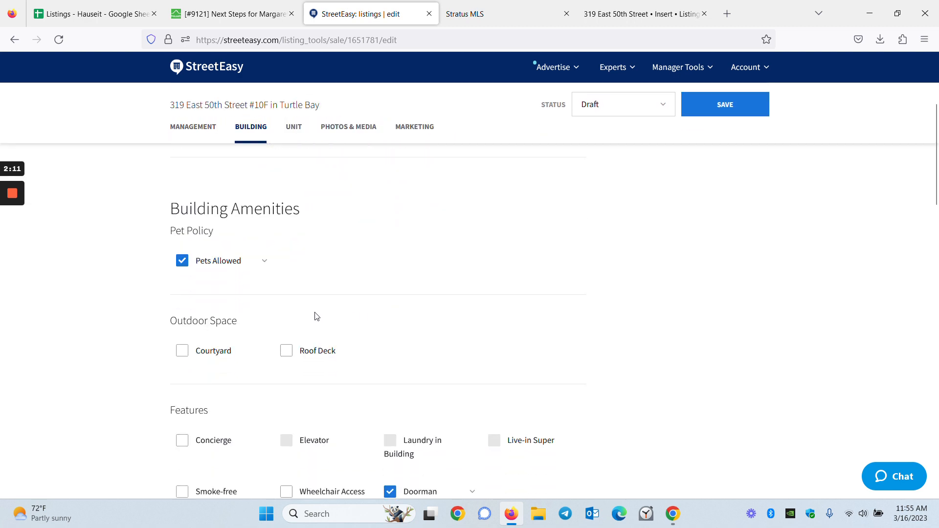
click(264, 261)
click(473, 271)
scroll(303, 281, down, 3)
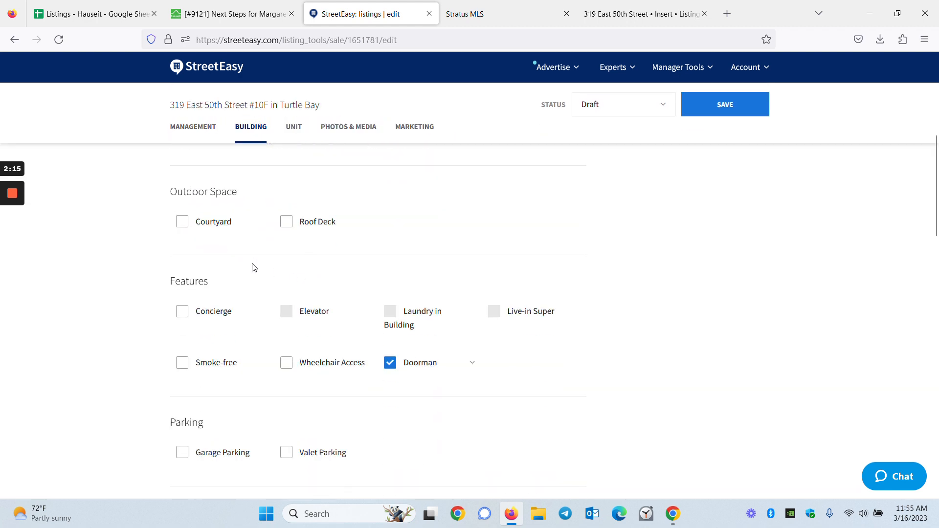
scroll(510, 377, down, 1)
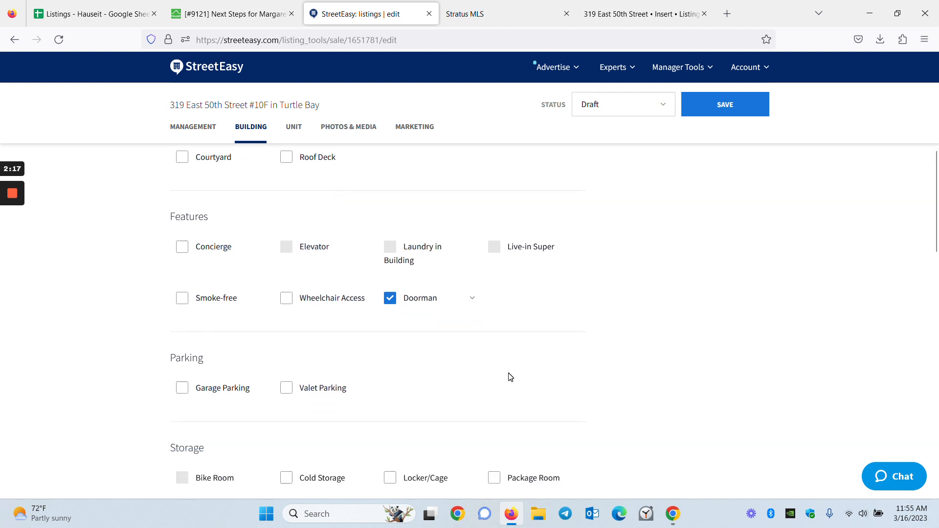
scroll(510, 376, down, 3)
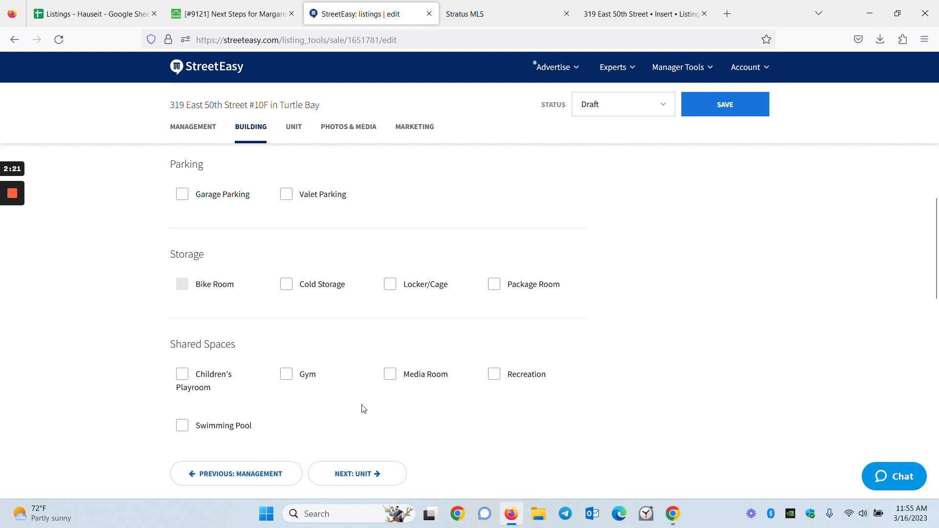
Step: Compare the building amenities with the client's ticket, then continue to the Unit section
key(ctrl+shift+Tab)
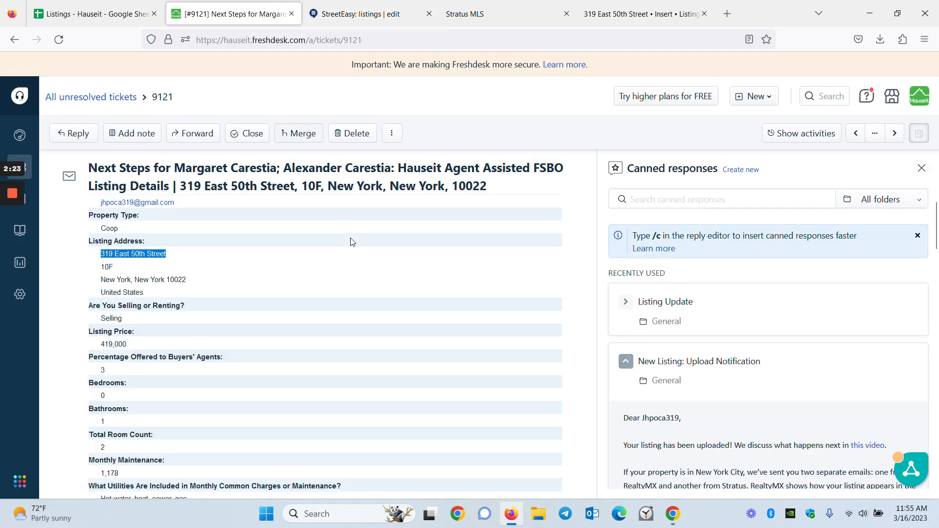
scroll(350, 242, down, 3)
scroll(364, 345, down, 15)
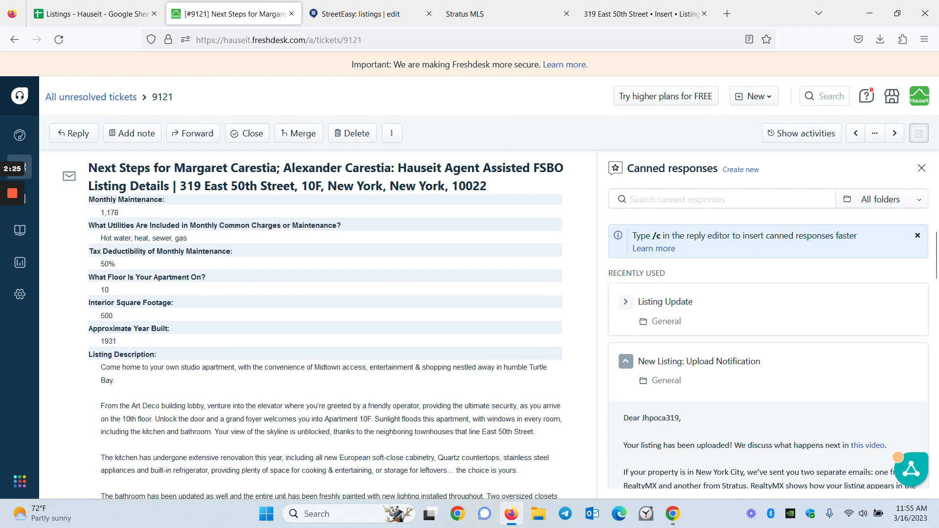
scroll(246, 331, down, 5)
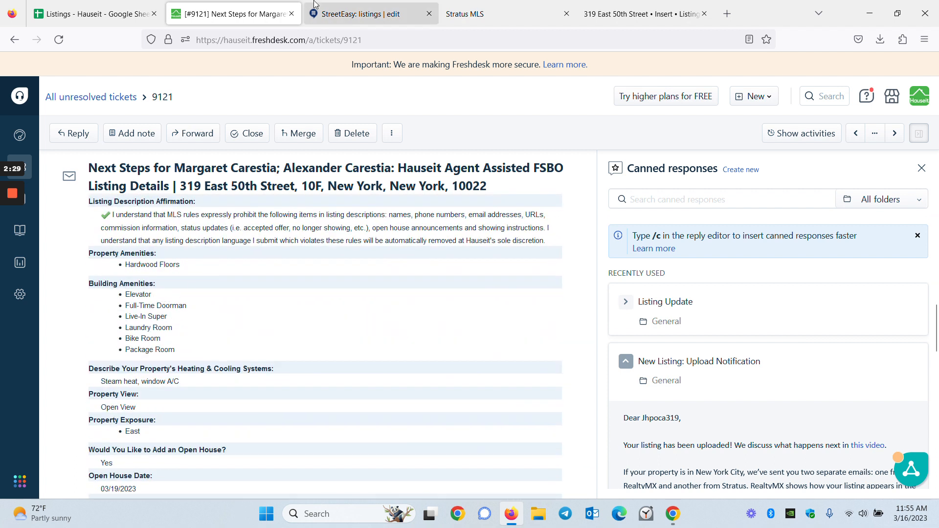
click(347, 8)
scroll(365, 255, up, 10)
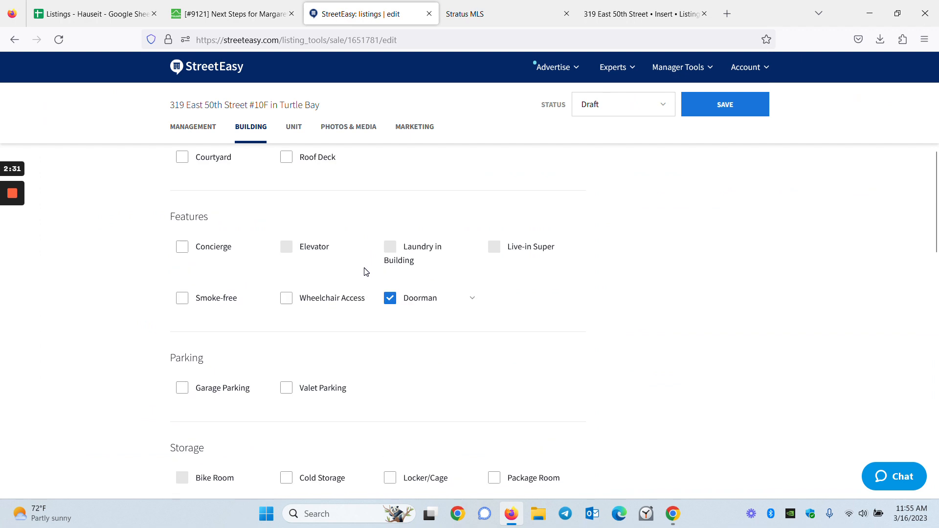
scroll(363, 268, down, 5)
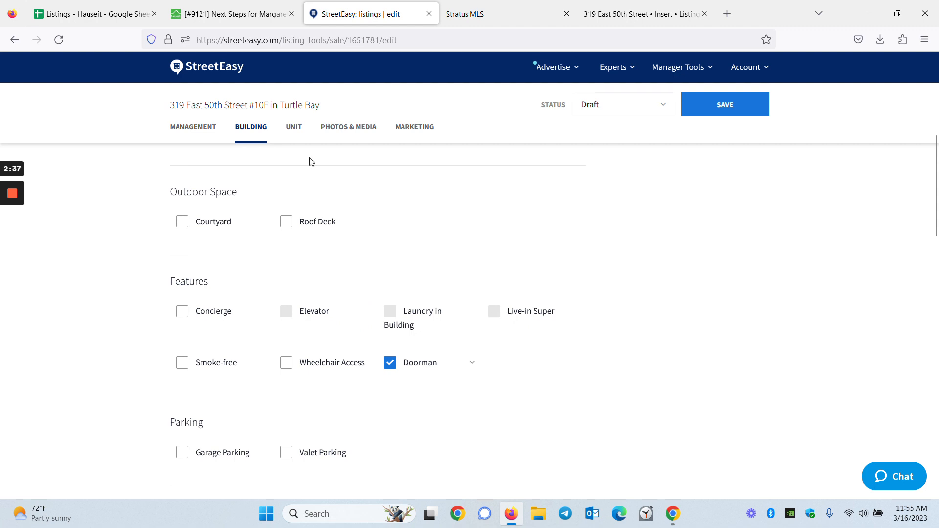
click(229, 13)
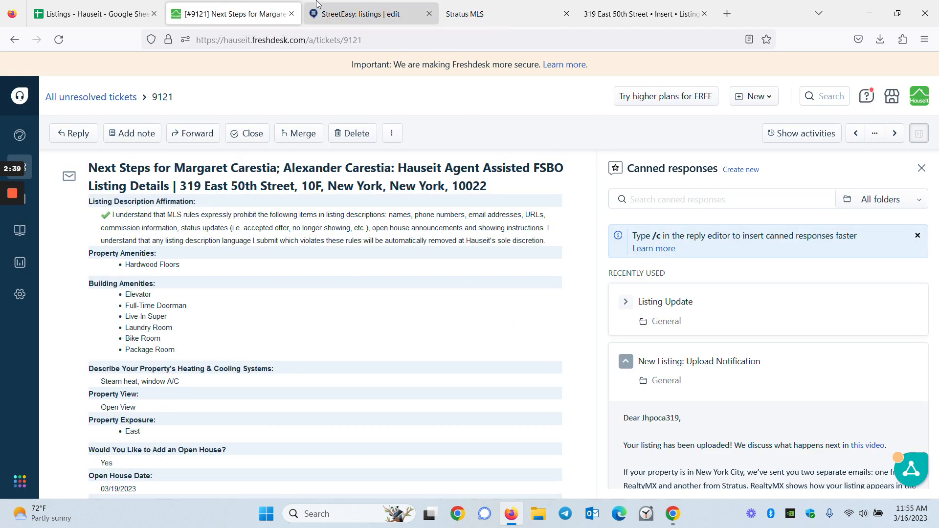
click(324, 7)
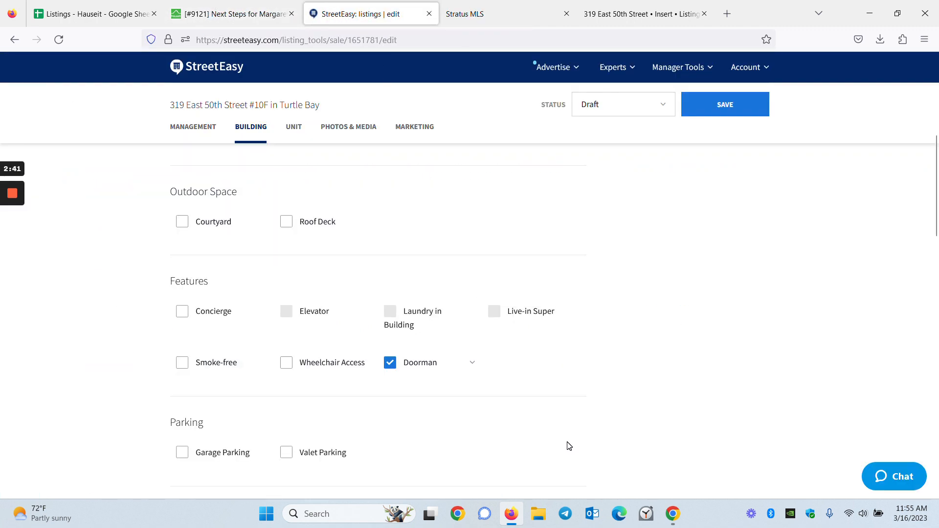
scroll(569, 446, down, 4)
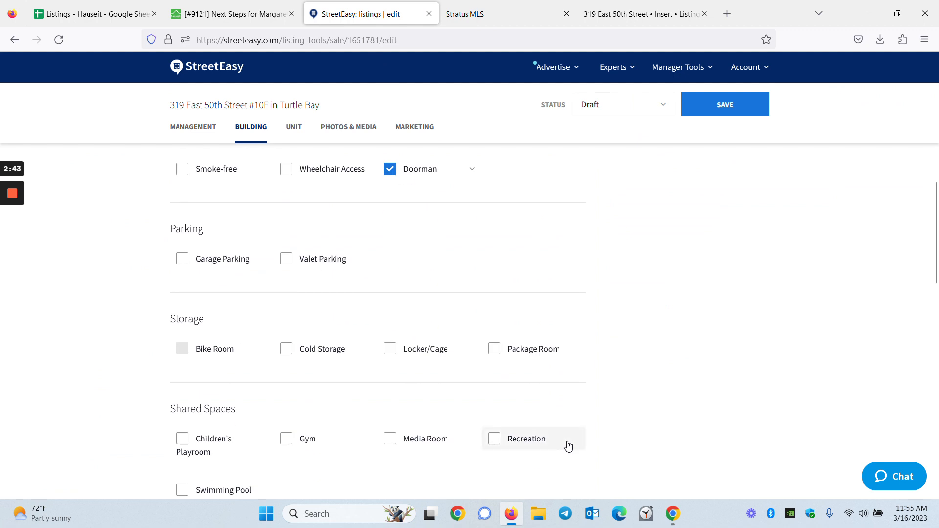
scroll(591, 441, down, 3)
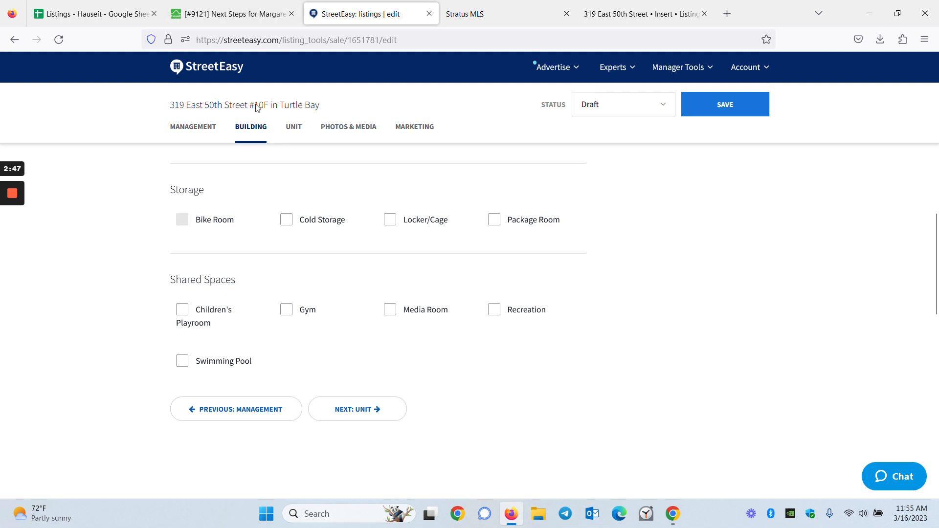
click(382, 415)
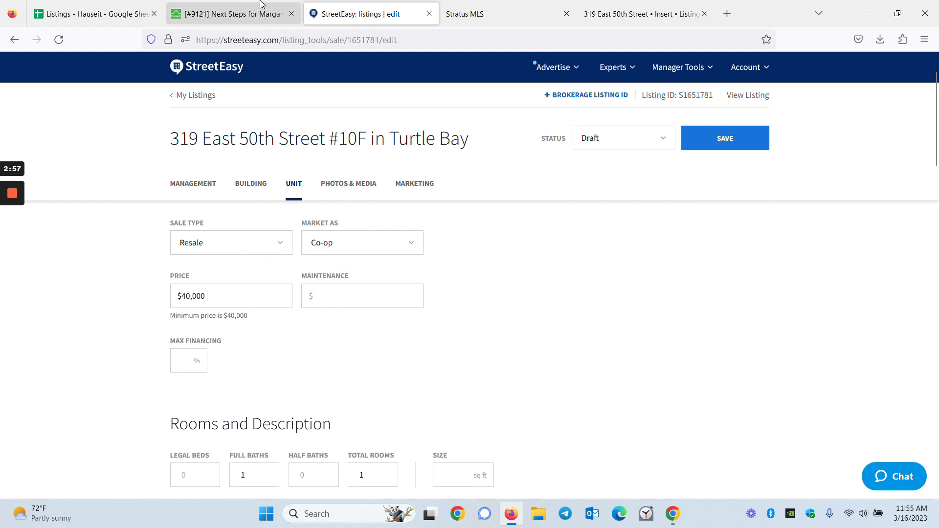
Step: Replace the 40,000 price with the ticket's $419,000 listing price
click(233, 13)
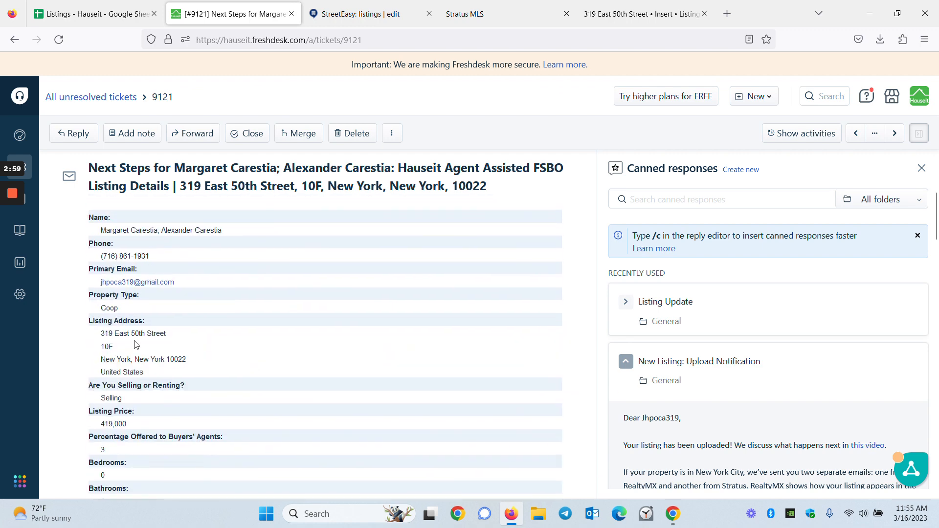
drag(126, 409, 100, 409)
key(ctrl+c)
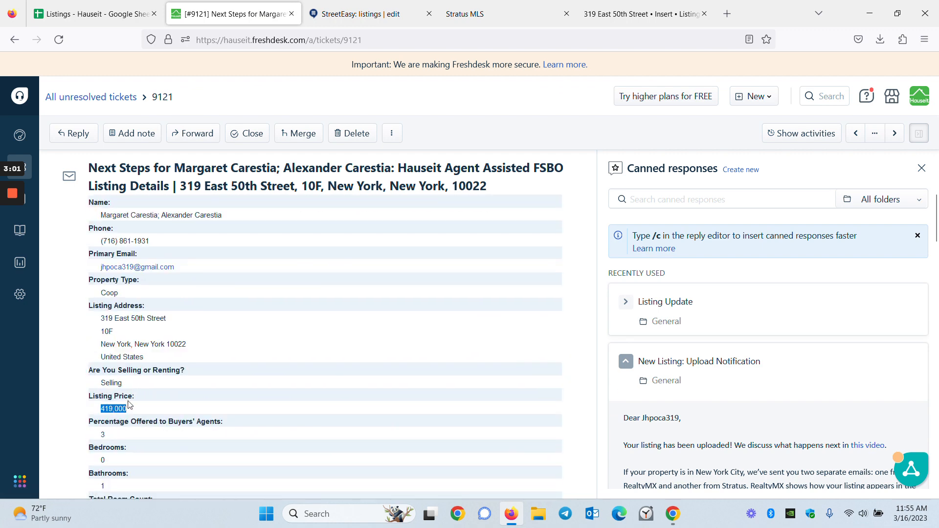
click(342, 14)
drag(205, 296, 181, 296)
key(ctrl+v)
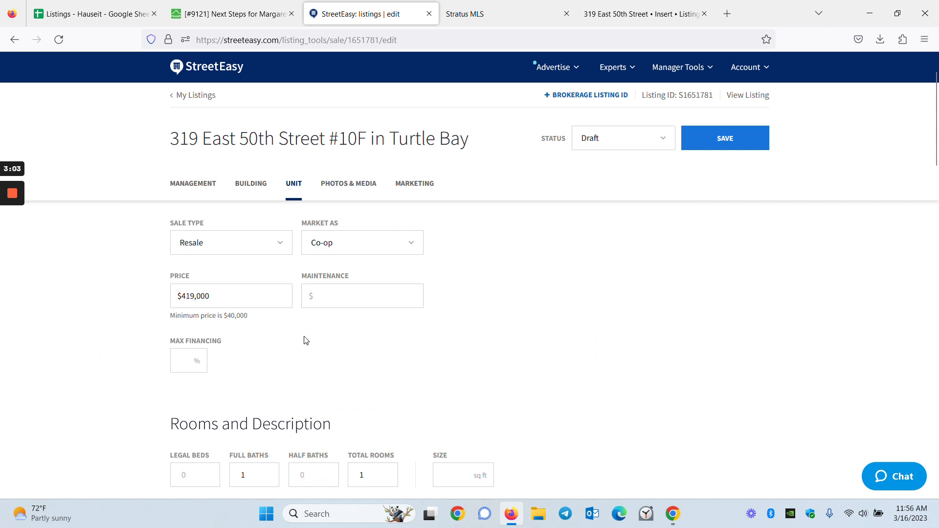
Step: Copy the $1,178 monthly maintenance from the ticket into the Maintenance field
click(230, 14)
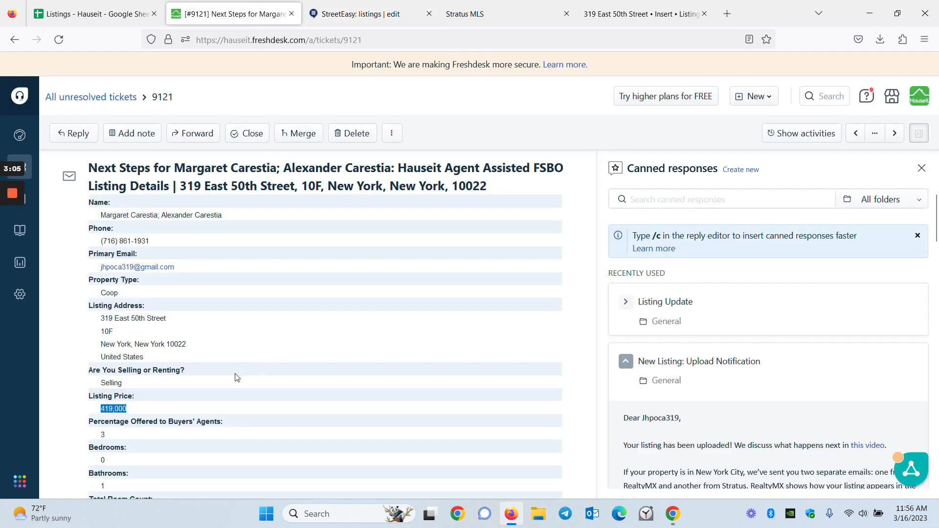
scroll(156, 436, down, 4)
scroll(156, 437, down, 3)
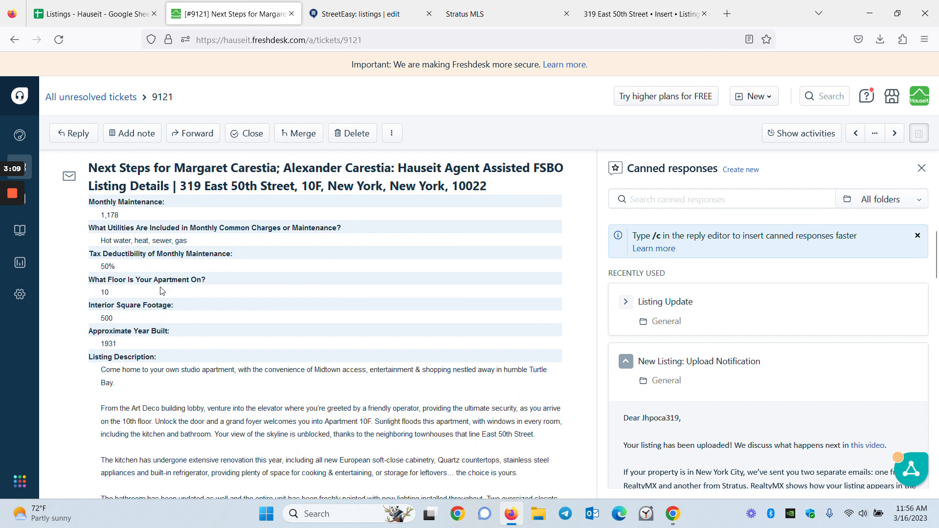
scroll(125, 317, up, 2)
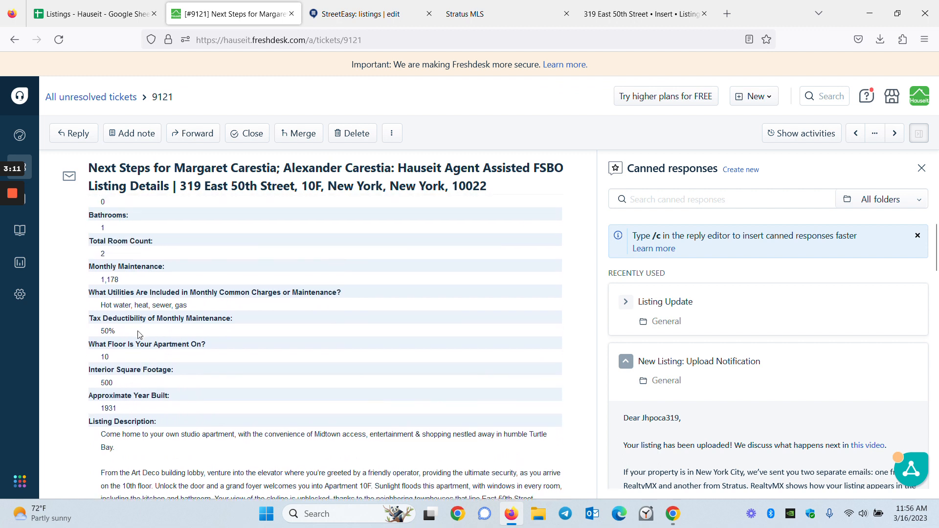
triple_click(112, 280)
key(ctrl+c)
click(372, 14)
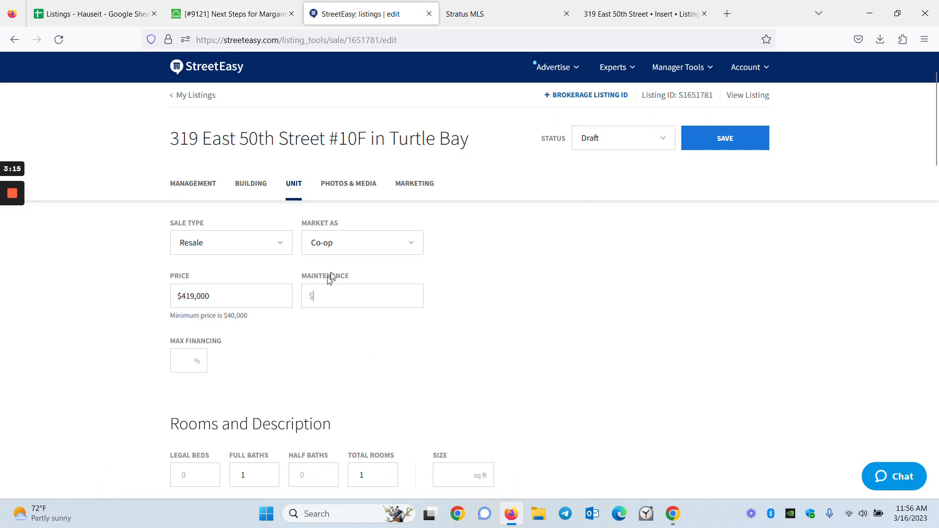
key(ctrl+v)
Step: Enter 80% max financing, checking it against the ticket's 20% minimum down payment
text(80)
key(ctrl+Page_Up)
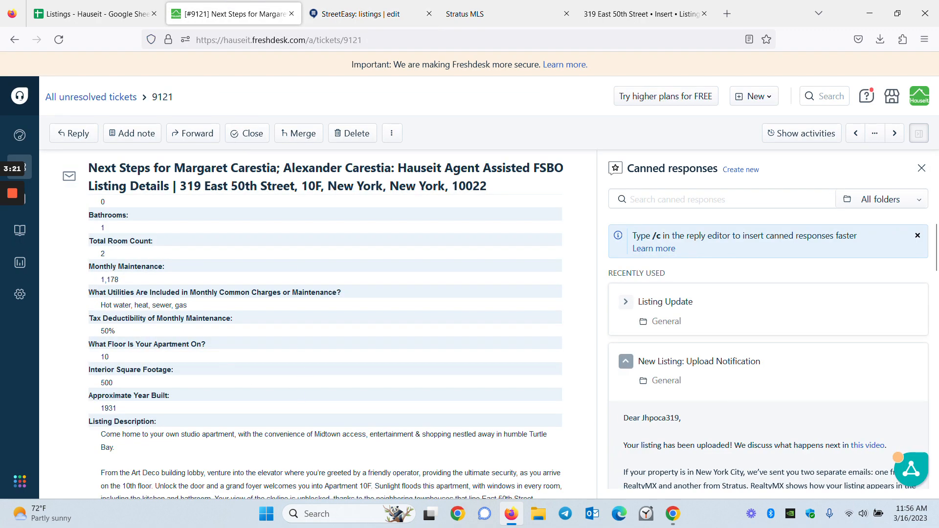
scroll(190, 364, down, 15)
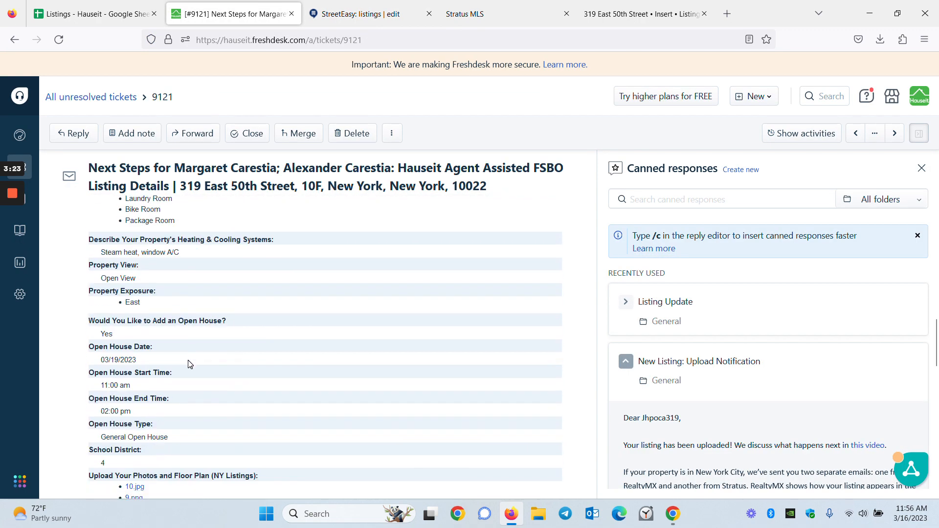
scroll(190, 364, down, 8)
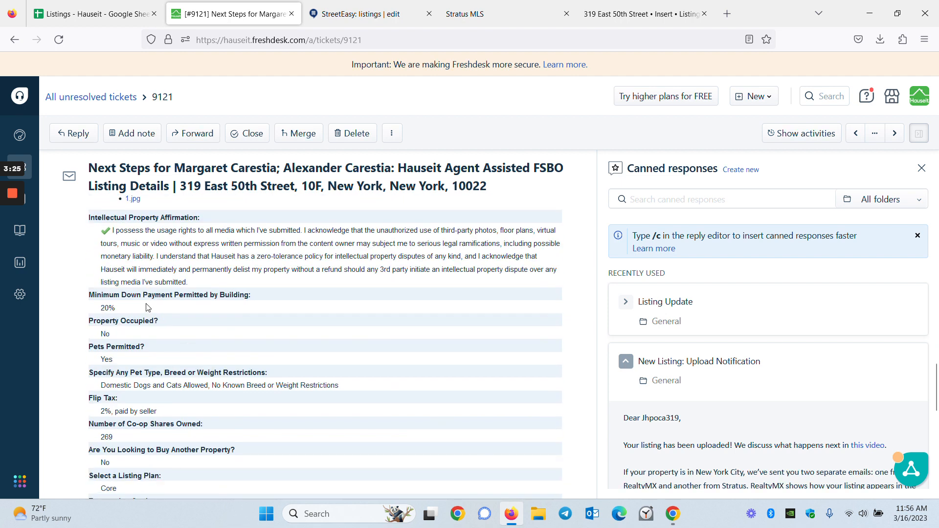
drag(94, 294, 146, 317)
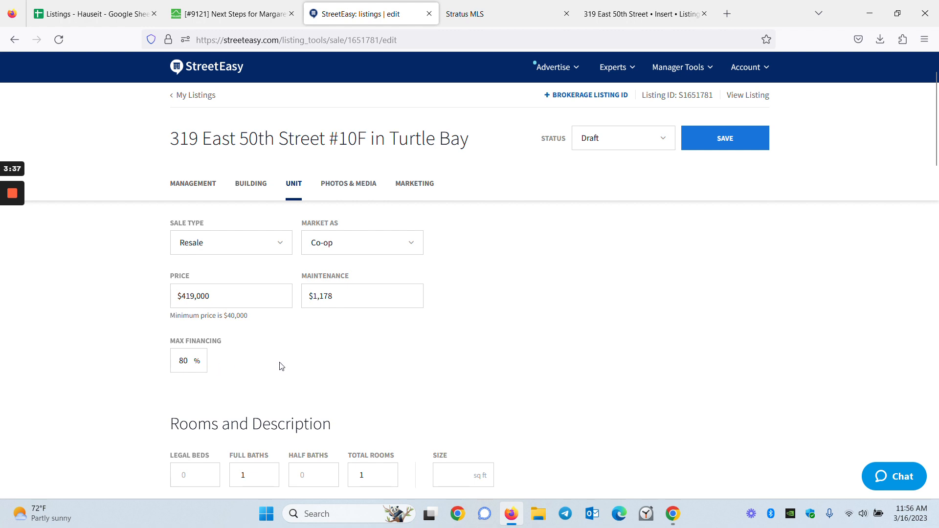
scroll(325, 377, down, 3)
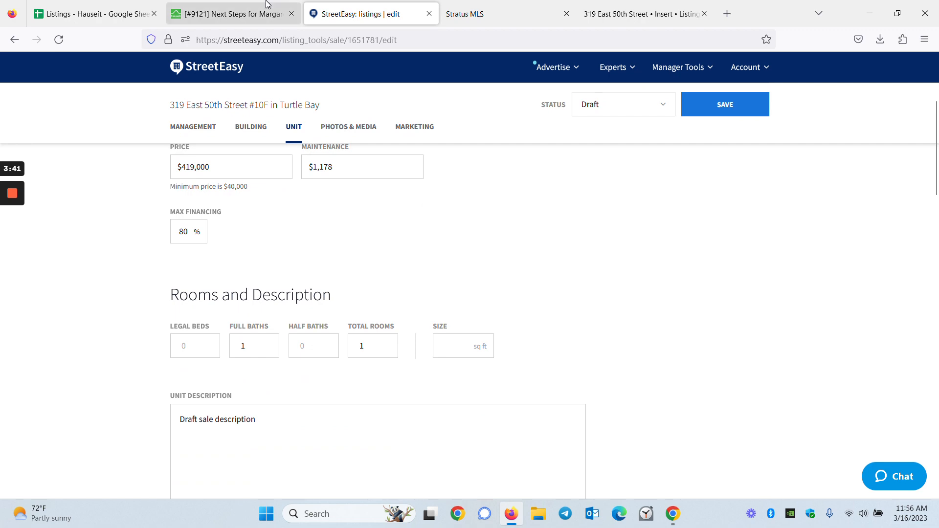
Step: Enter 2 total rooms and 500 sq ft, checking both values against the client's ticket
click(230, 14)
scroll(230, 357, up, 5)
scroll(237, 360, up, 15)
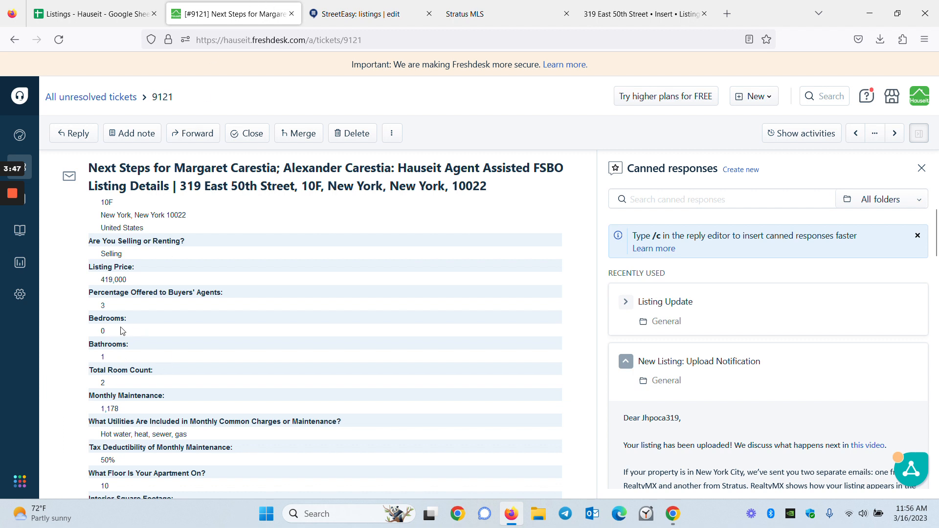
key(ctrl+Tab)
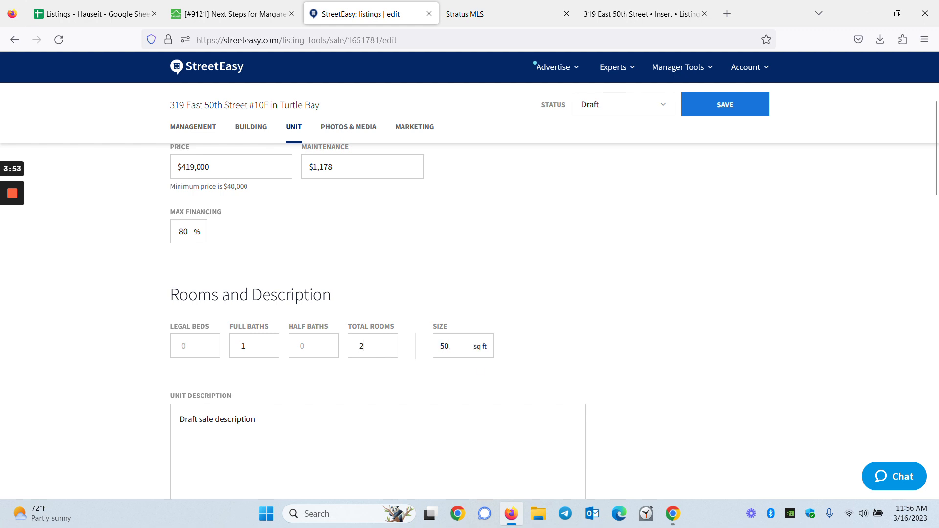
click(298, 9)
scroll(206, 386, down, 3)
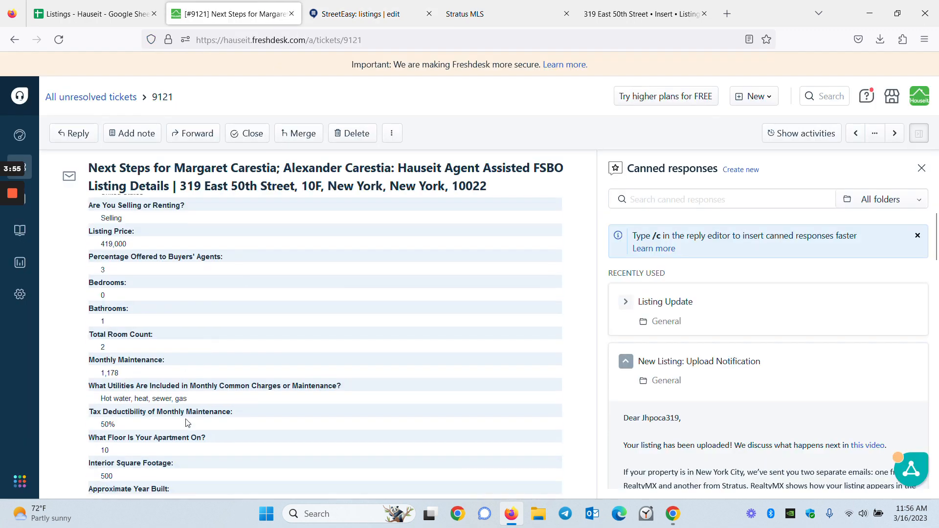
key(ctrl+Tab)
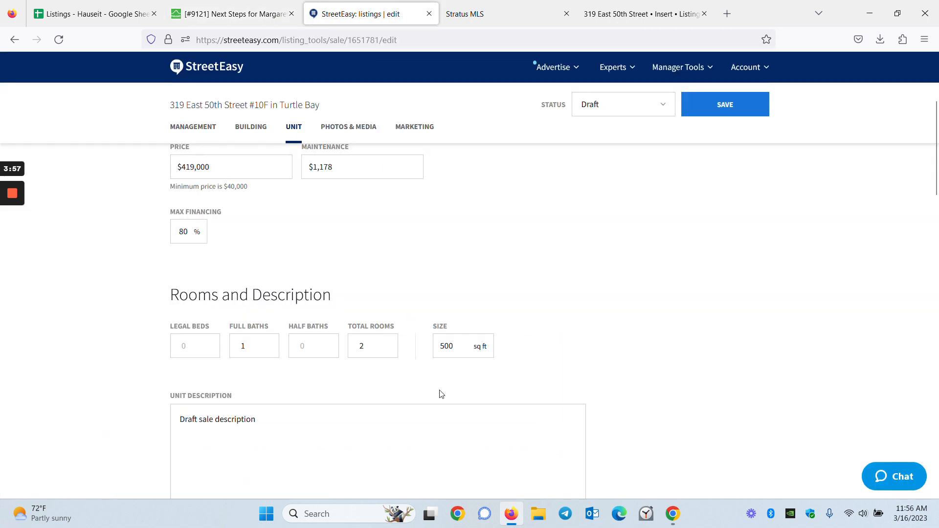
scroll(447, 377, down, 2)
click(230, 14)
scroll(224, 342, down, 3)
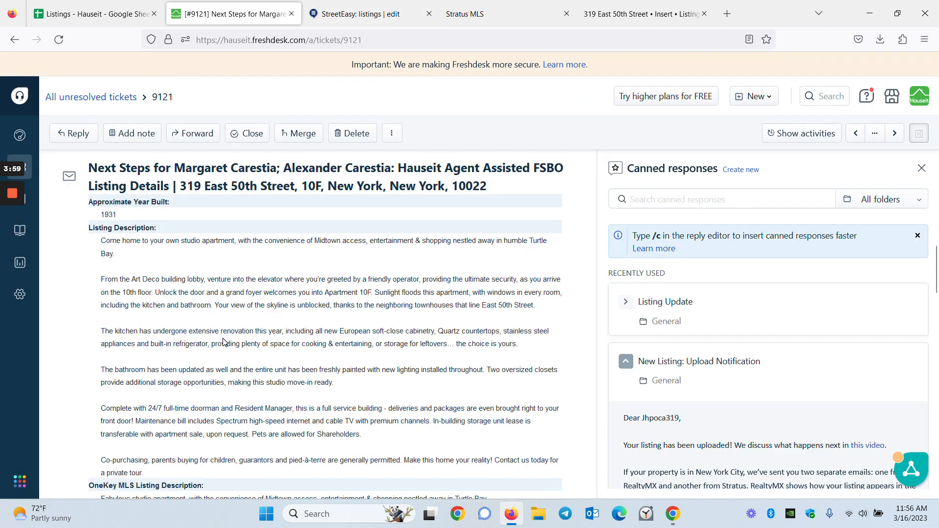
Step: Copy the ticket's Listing Description, paste it over the Unit Description placeholder, and enlarge the box
drag(188, 473, 99, 243)
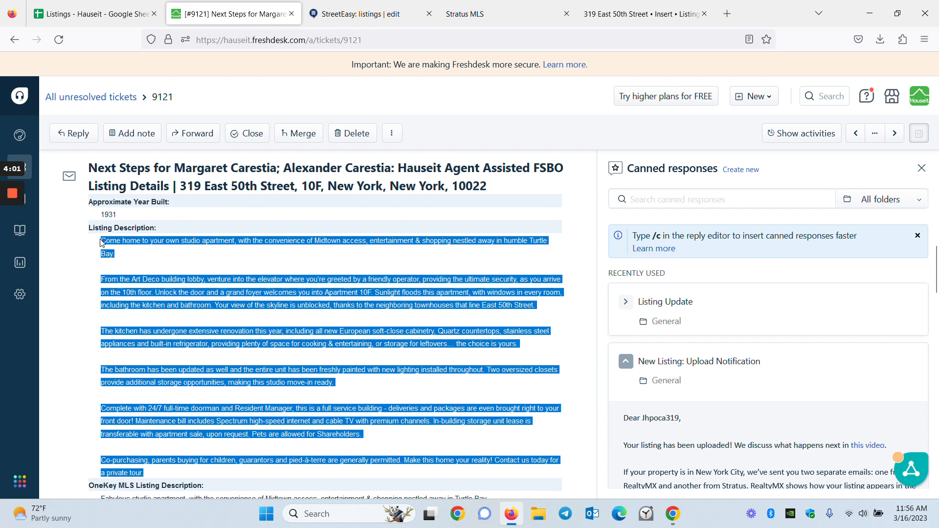
right_click(104, 239)
click(125, 254)
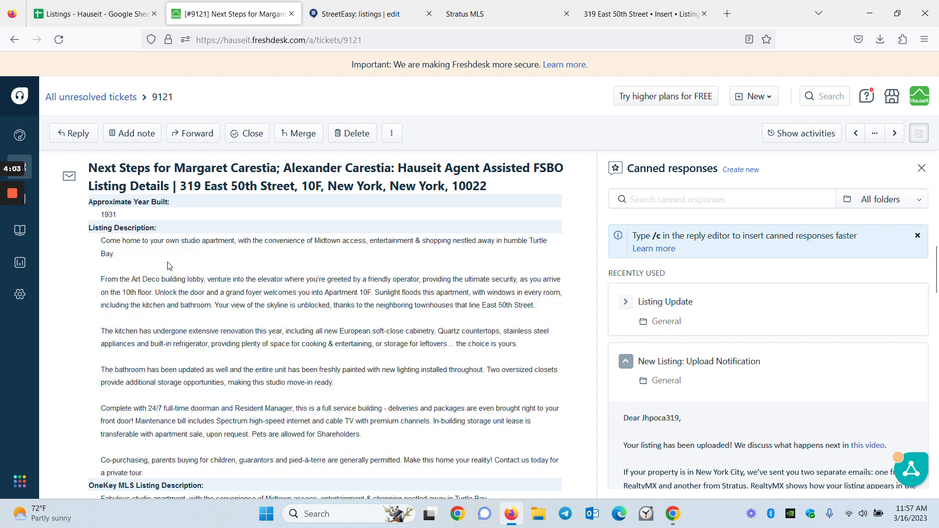
click(357, 12)
key(ctrl+a)
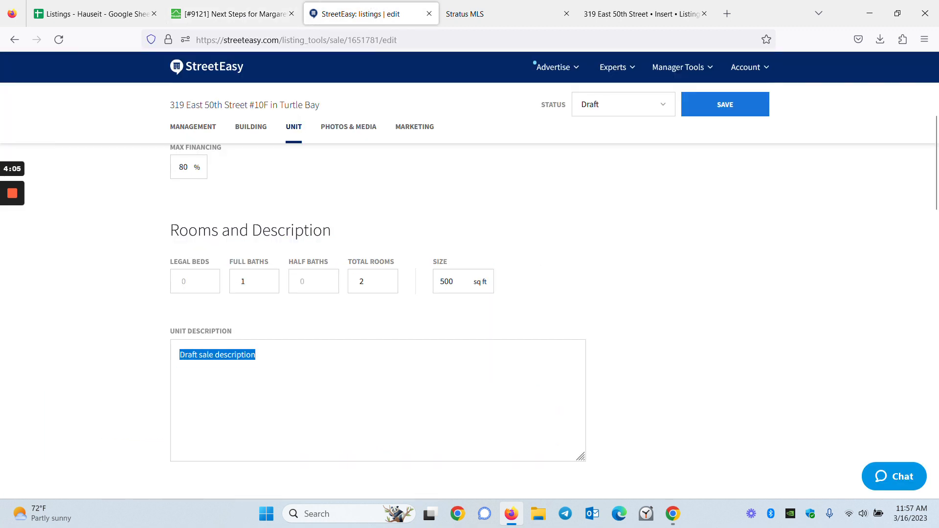
key(ctrl+v)
scroll(665, 424, down, 1)
drag(580, 392, 581, 421)
scroll(640, 397, down, 5)
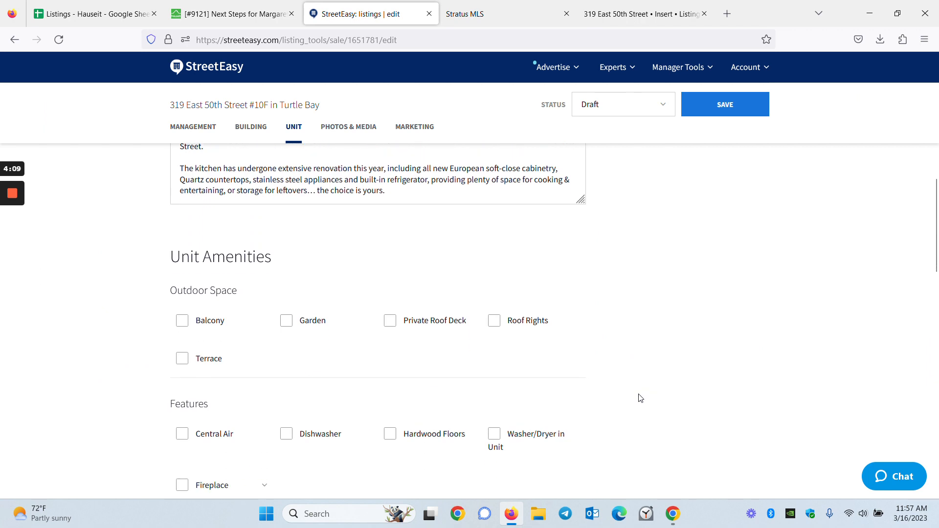
Step: Check the ticket's amenities and mark Hardwood Floors as a unit feature
click(262, 5)
scroll(294, 343, down, 15)
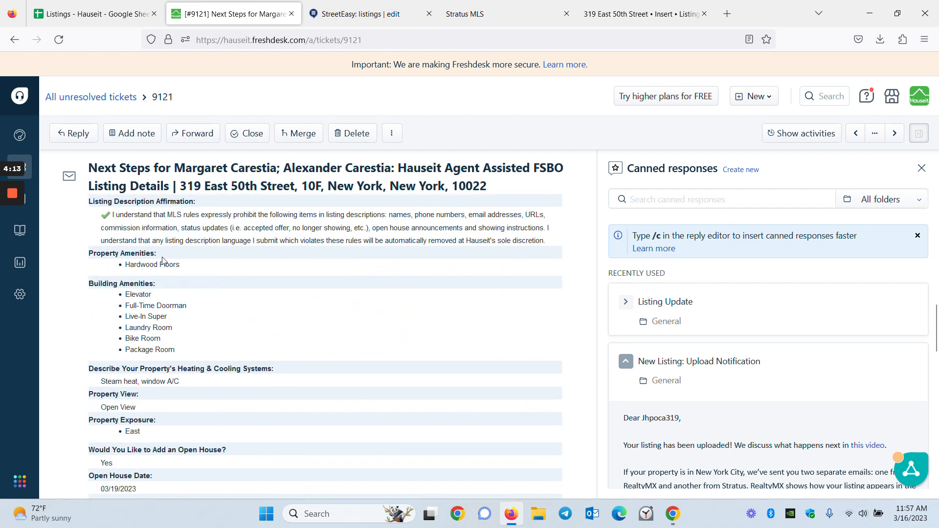
click(318, 15)
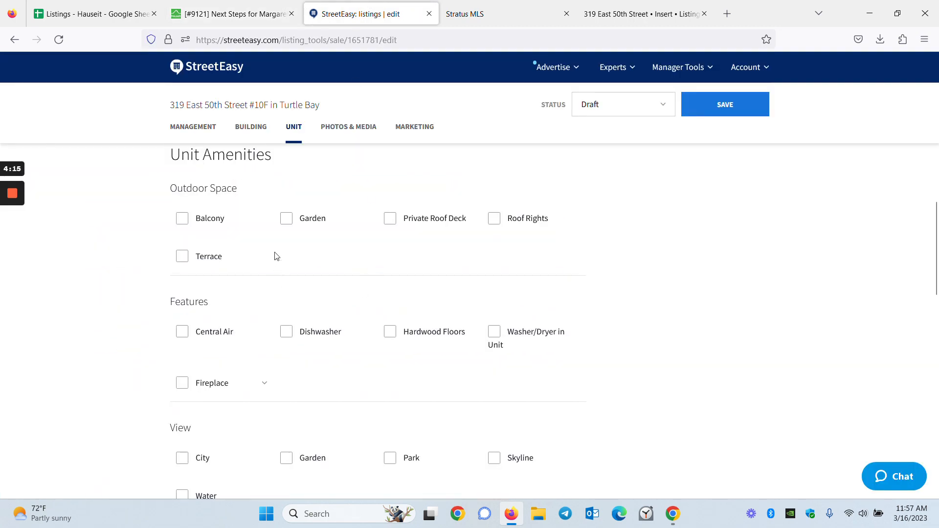
scroll(228, 342, down, 3)
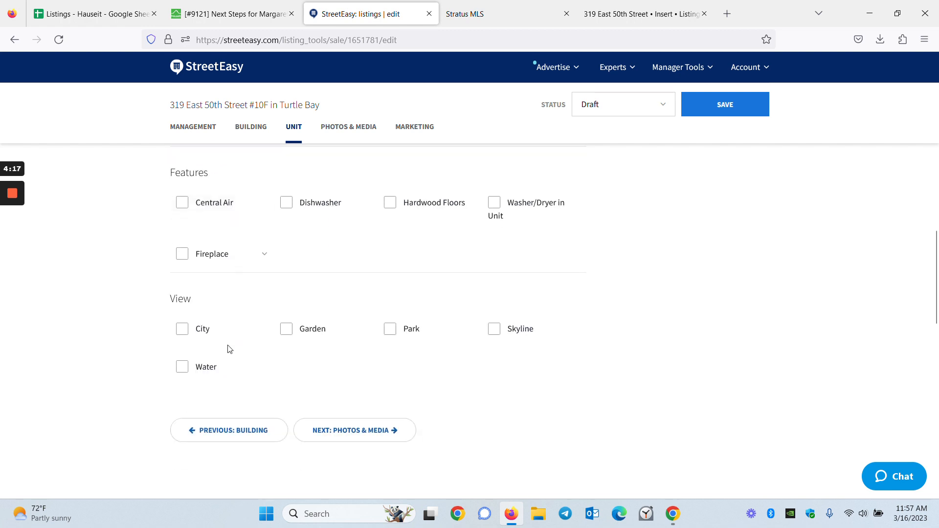
scroll(364, 374, up, 3)
click(390, 334)
scroll(668, 378, down, 3)
Step: Check the ticket for the view, leave City unselected under View, and continue to Photos & Media
click(235, 7)
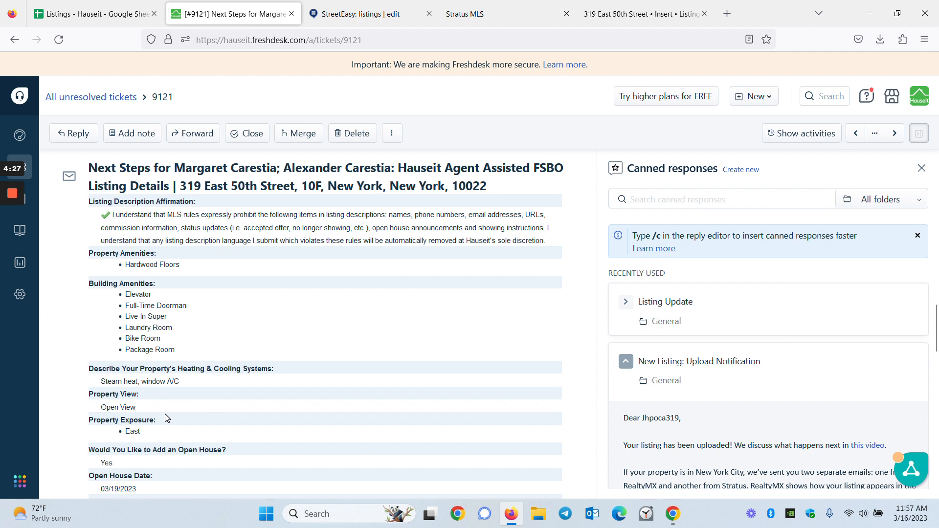
scroll(168, 420, up, 6)
scroll(258, 390, up, 1)
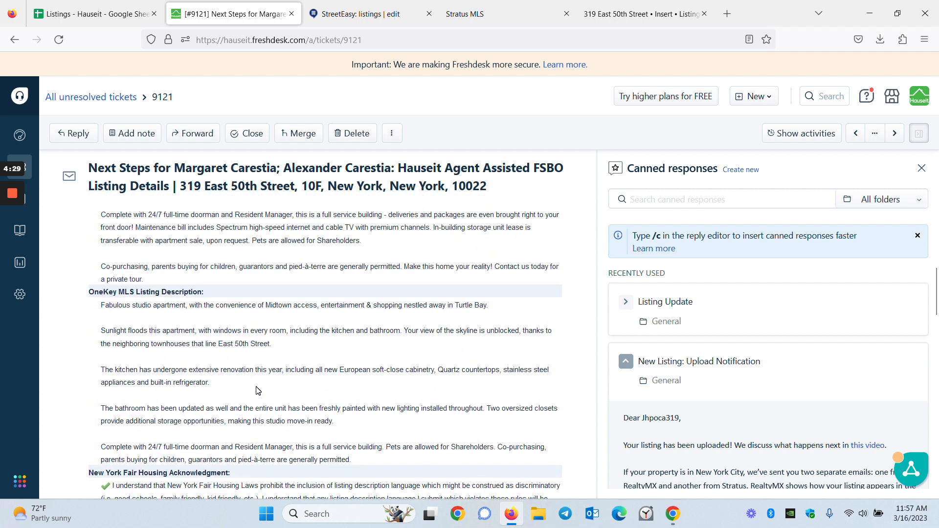
click(355, 8)
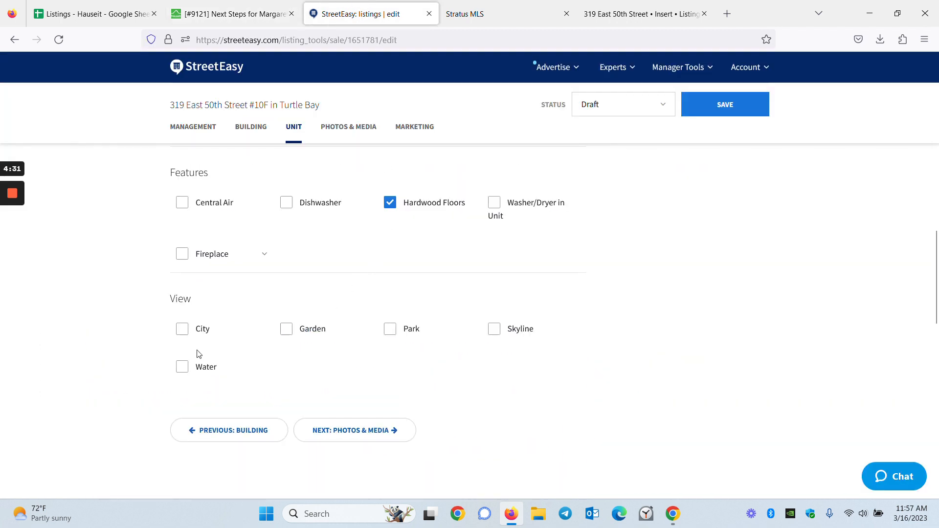
click(228, 338)
click(203, 330)
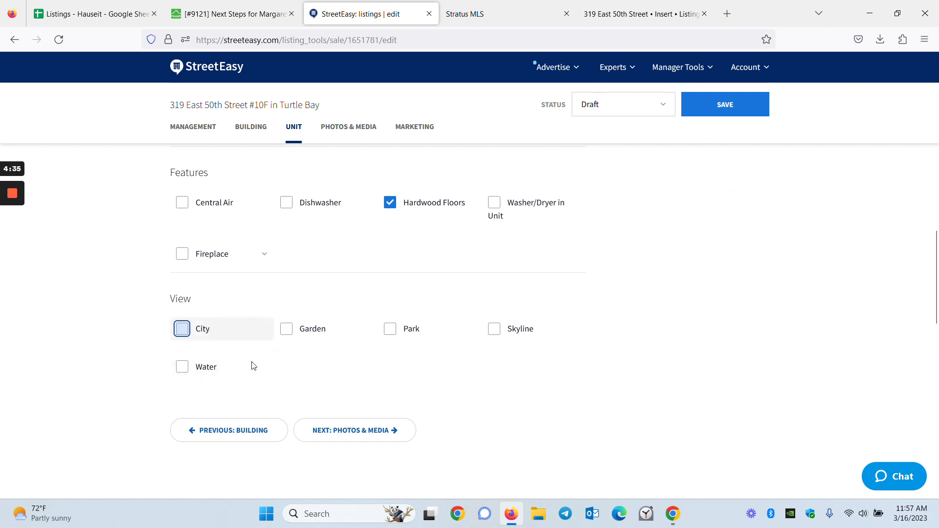
click(386, 433)
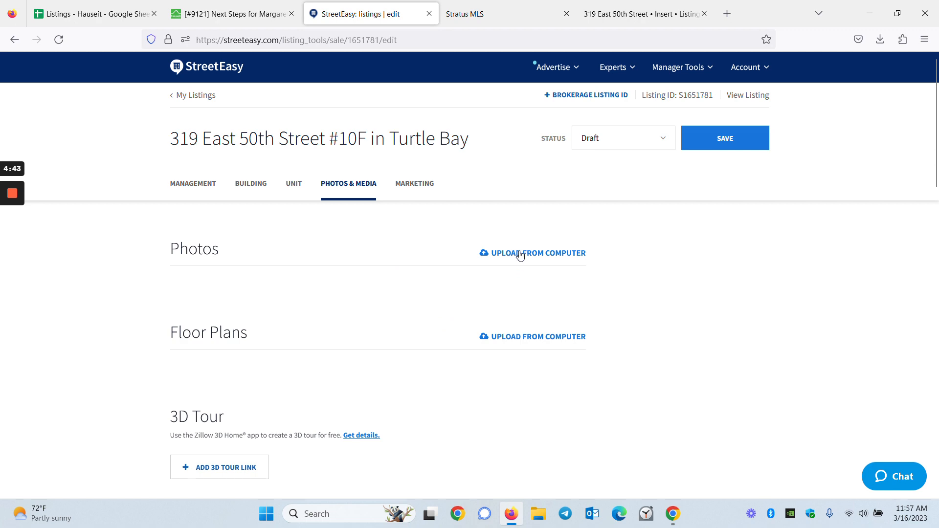
click(215, 12)
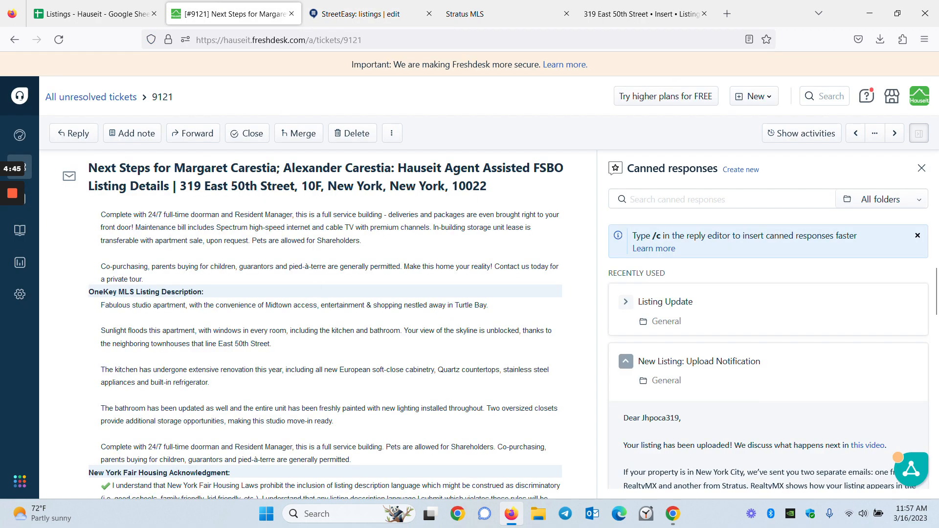
scroll(322, 311, down, 15)
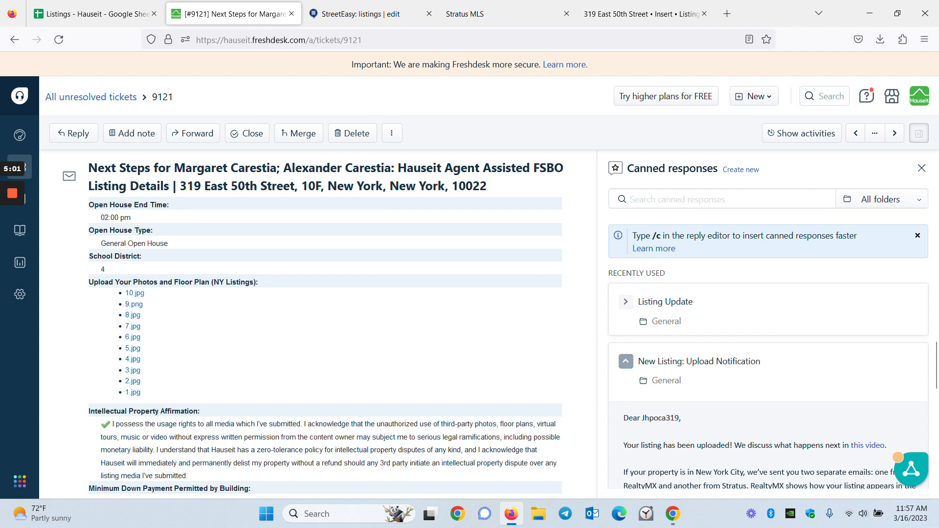
click(362, 23)
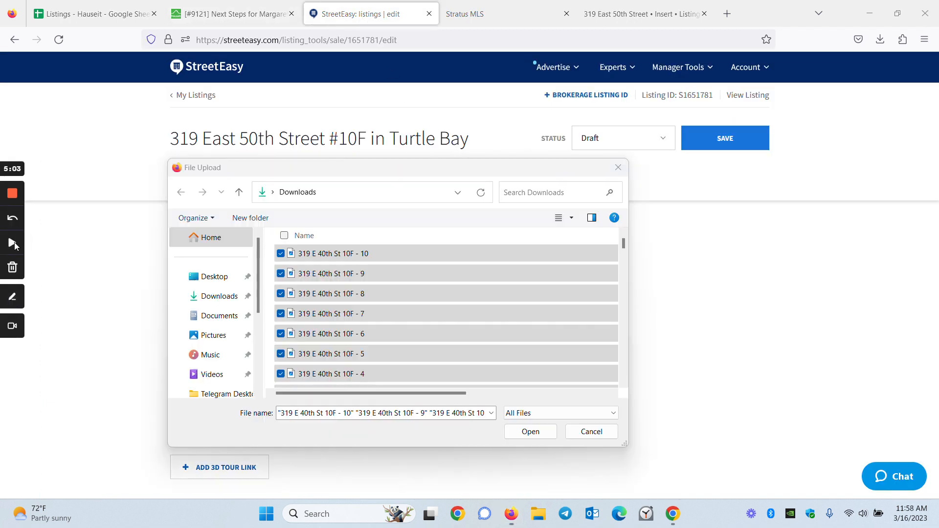
click(532, 432)
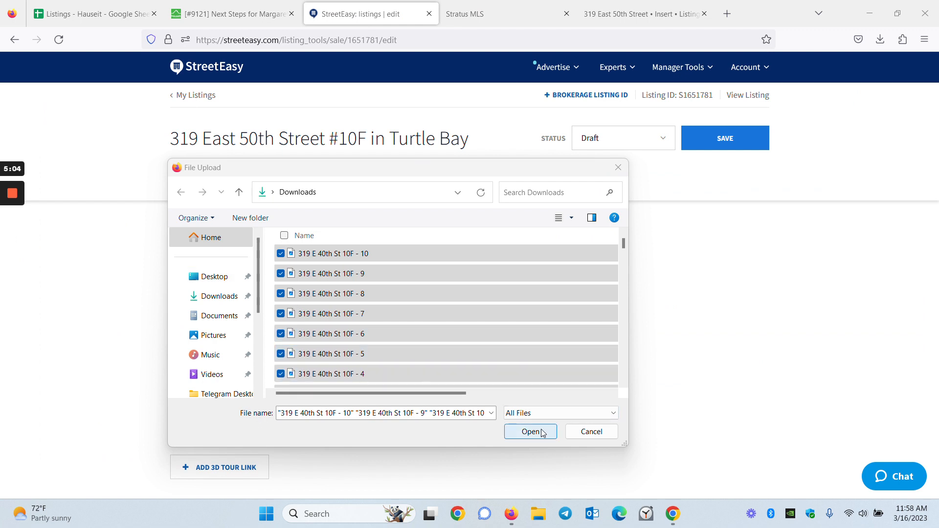
Step: Reorder photos so the two living-room shots come first and a kitchen shot is third
mouse_move(1, 242)
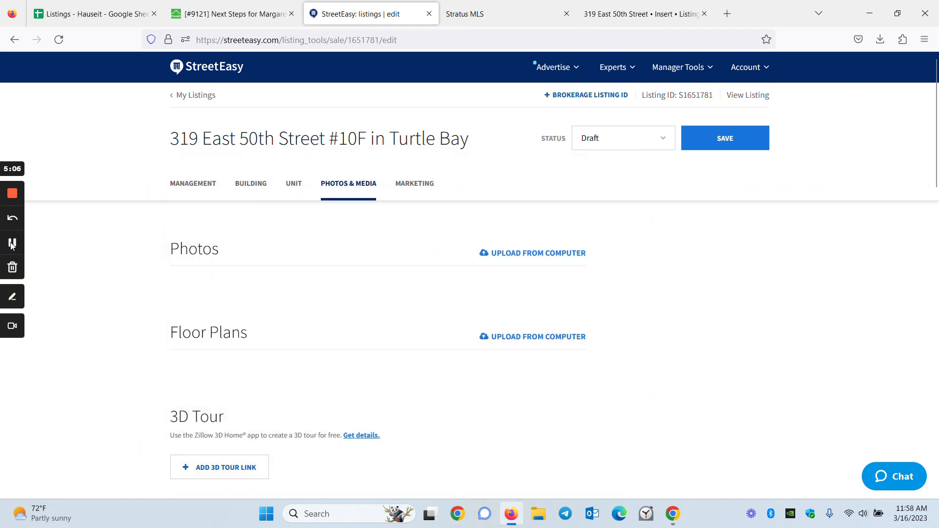
click(12, 243)
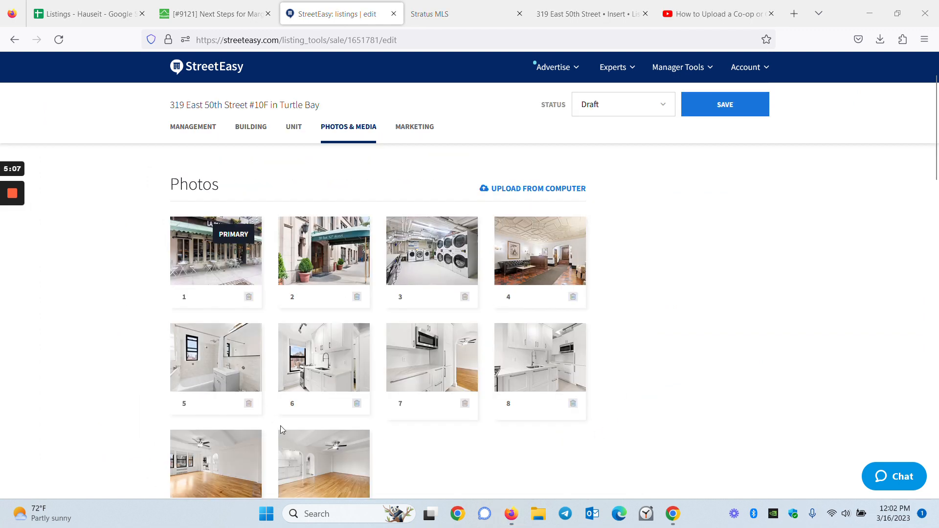
drag(216, 463, 206, 245)
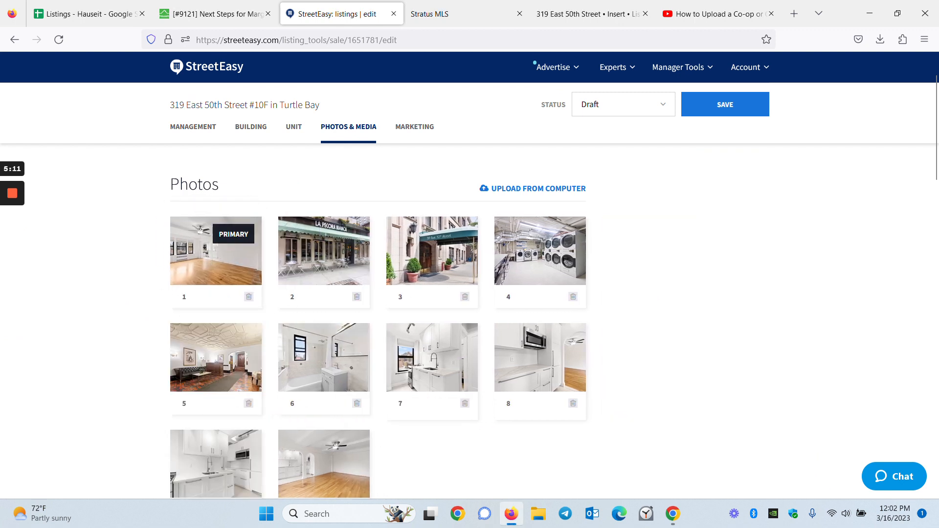
drag(338, 477, 325, 255)
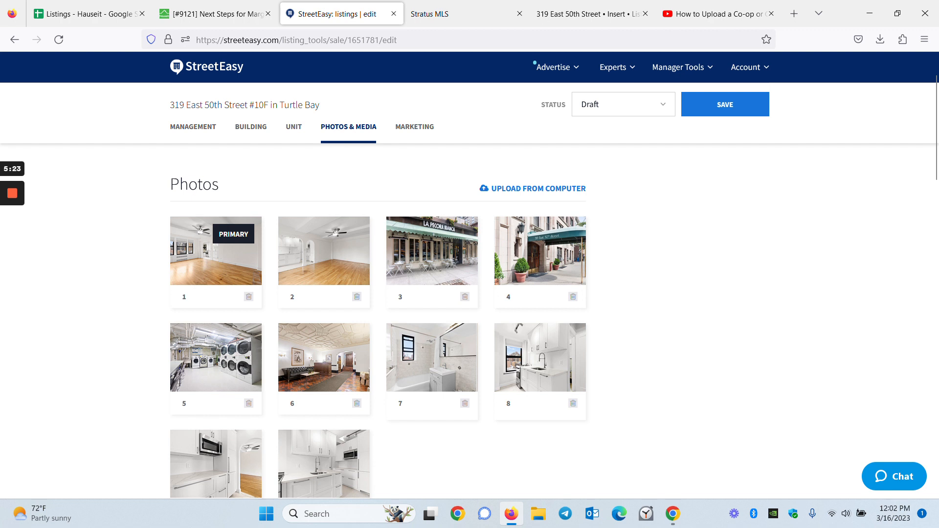
drag(324, 464, 452, 271)
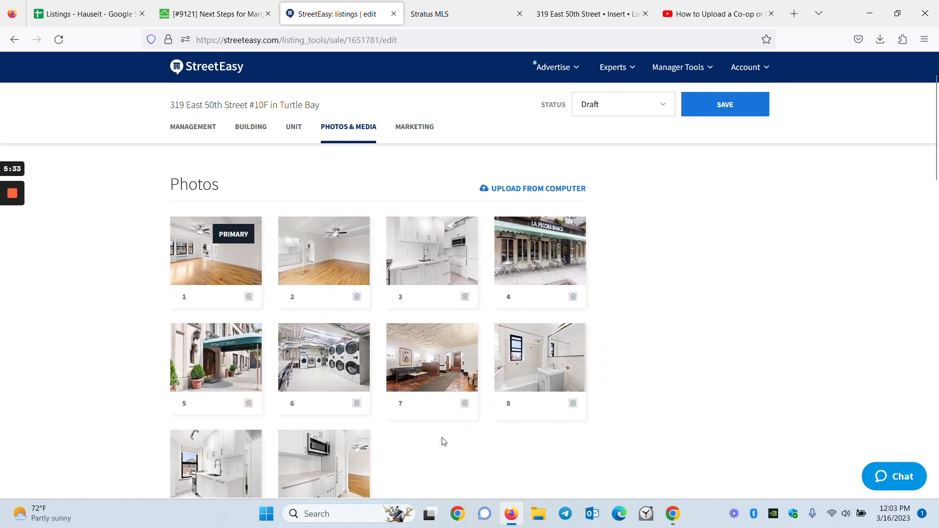
drag(323, 462, 489, 254)
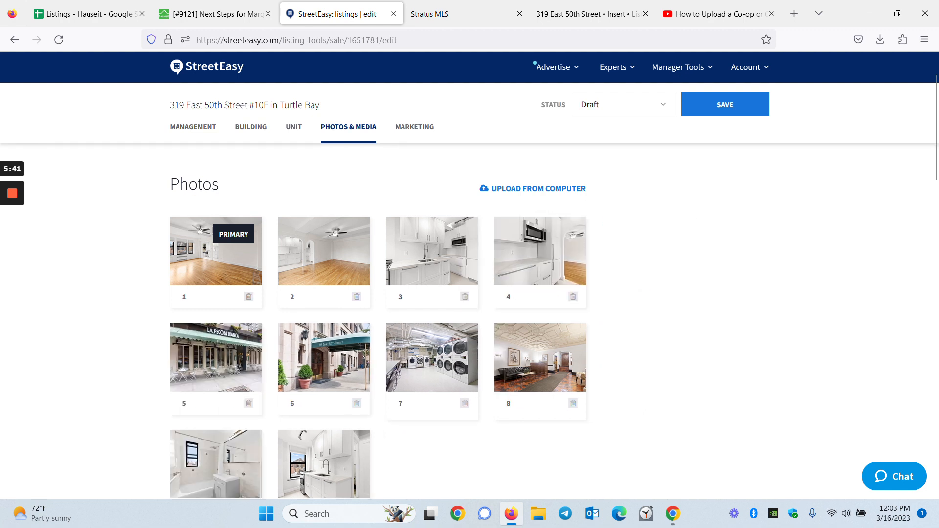
Step: Move another kitchen photo into slot 5, review Floor Plans and Video, then continue to Marketing
scroll(363, 418, down, 2)
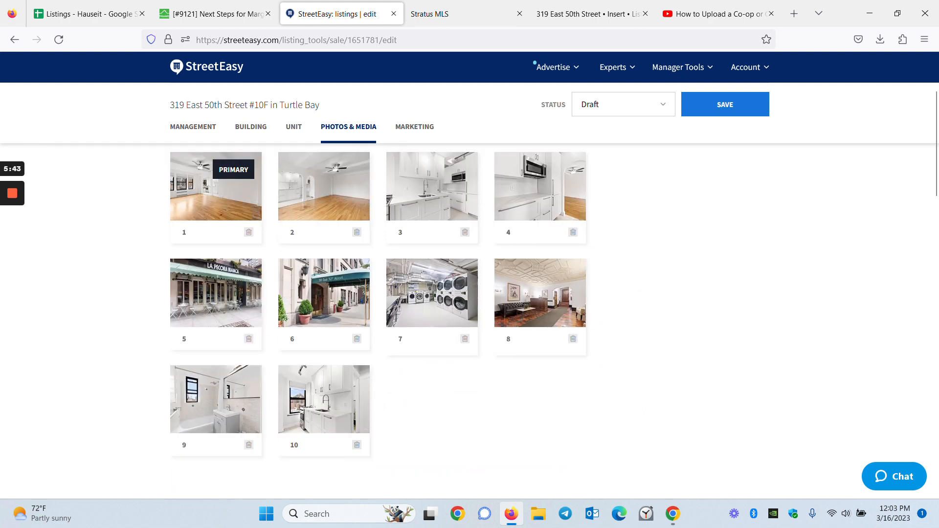
drag(303, 406, 193, 308)
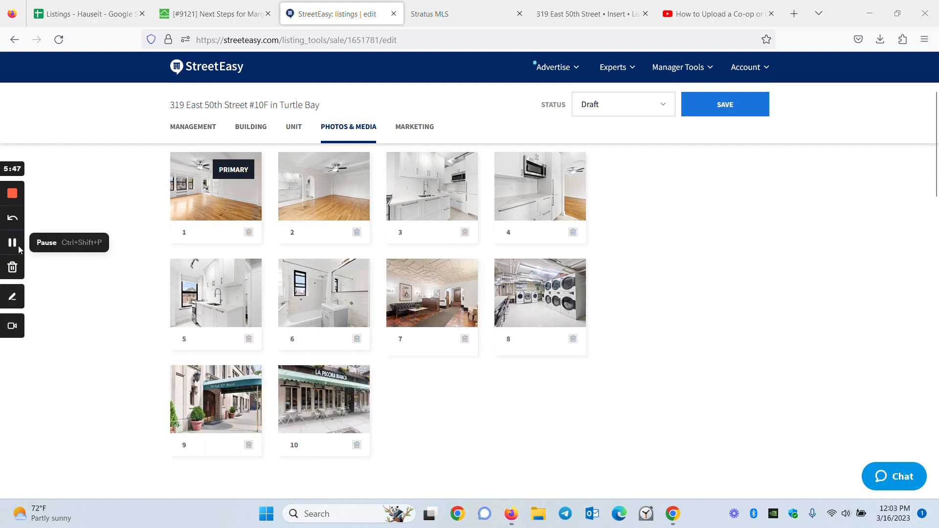
scroll(335, 225, up, 2)
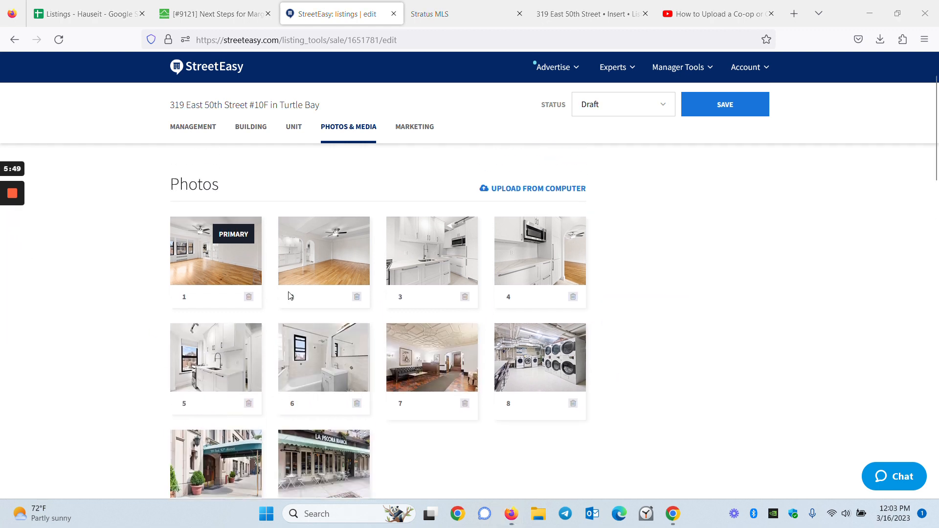
scroll(361, 311, down, 5)
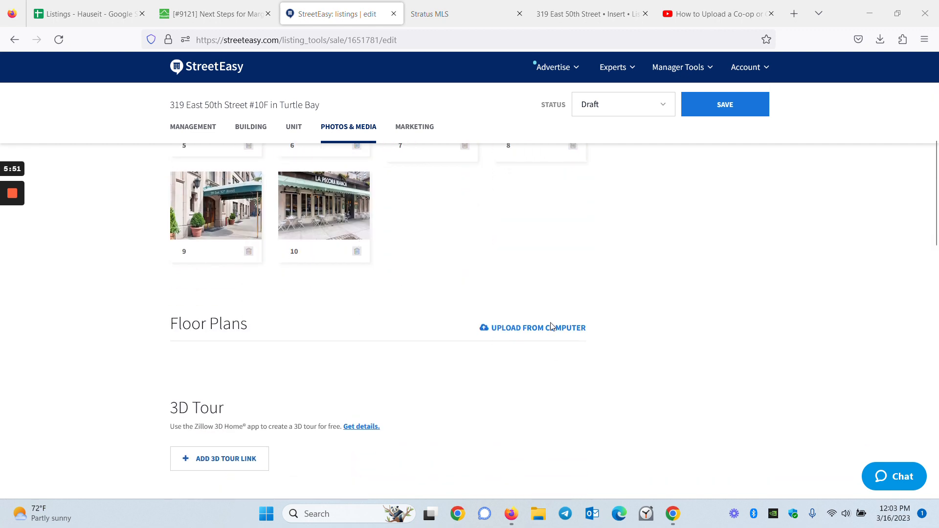
mouse_move(16, 229)
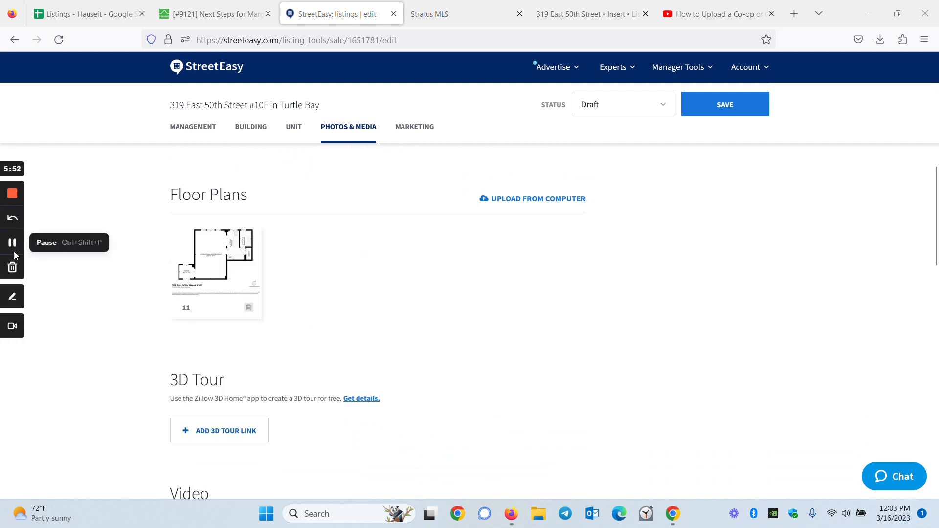
scroll(303, 343, down, 2)
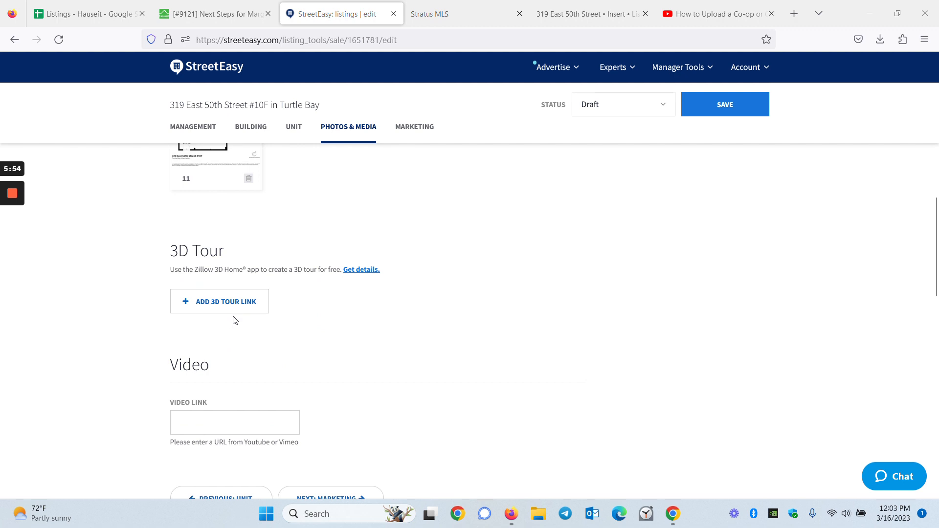
scroll(255, 313, down, 2)
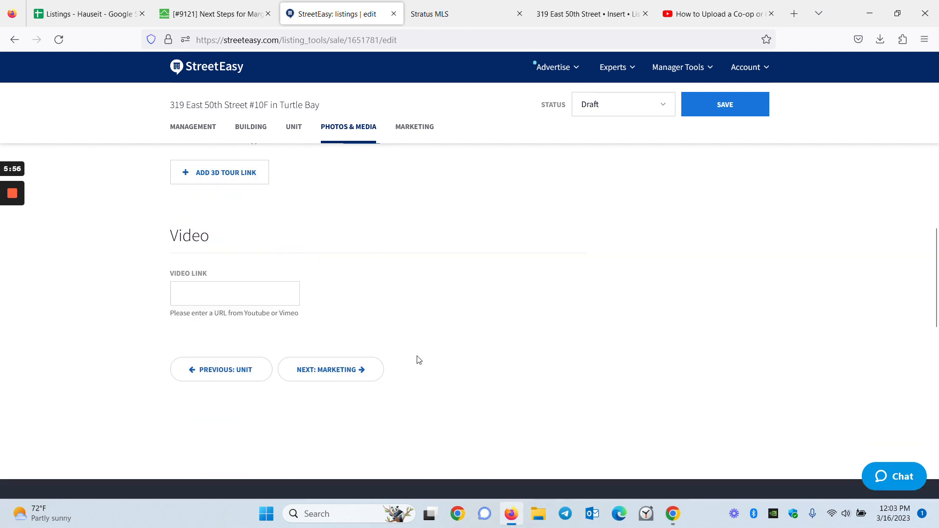
click(335, 371)
Step: Add a Sunday, March 19 (03/19/2023) open house from 11:00am to 02:00pm
scroll(333, 338, up, 2)
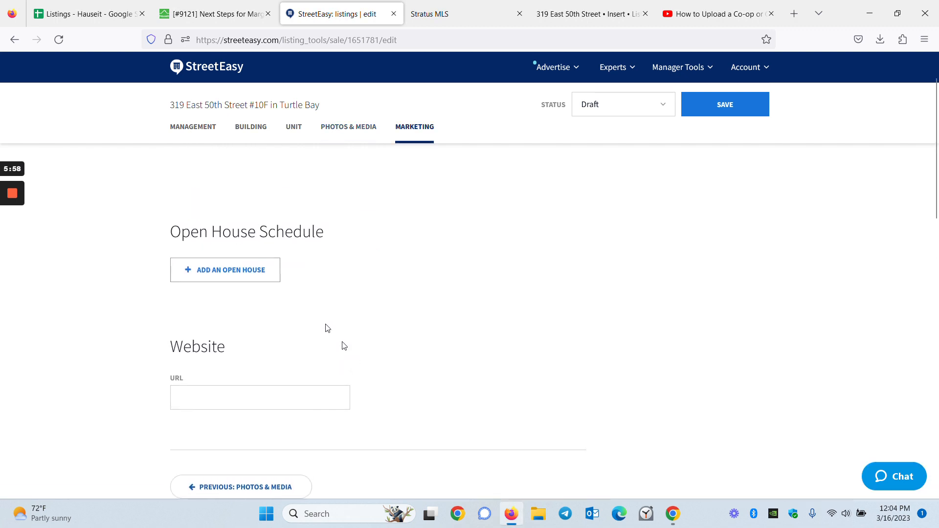
click(228, 279)
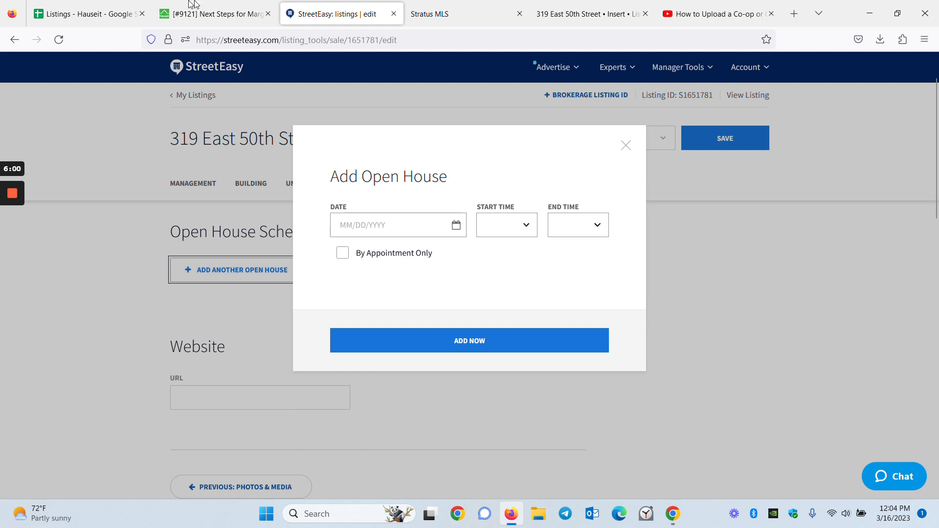
click(200, 5)
scroll(294, 333, up, 5)
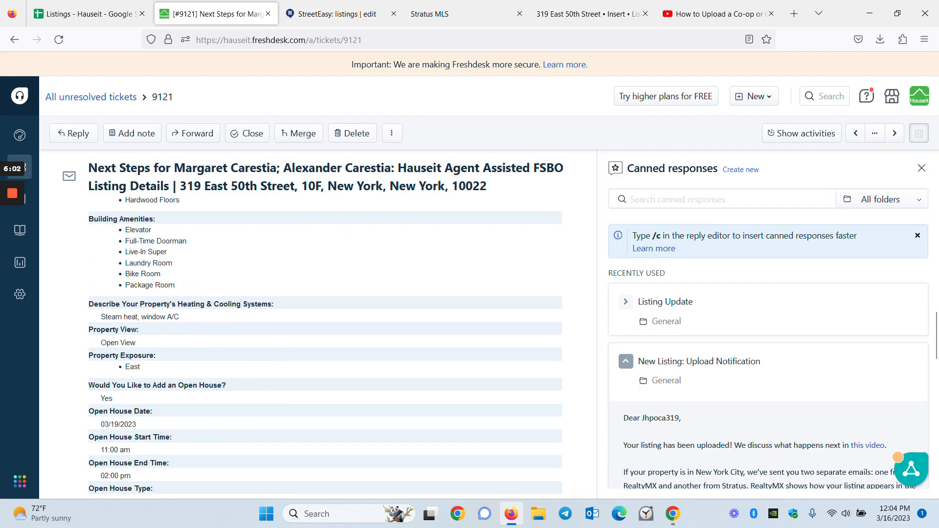
click(307, 6)
click(362, 225)
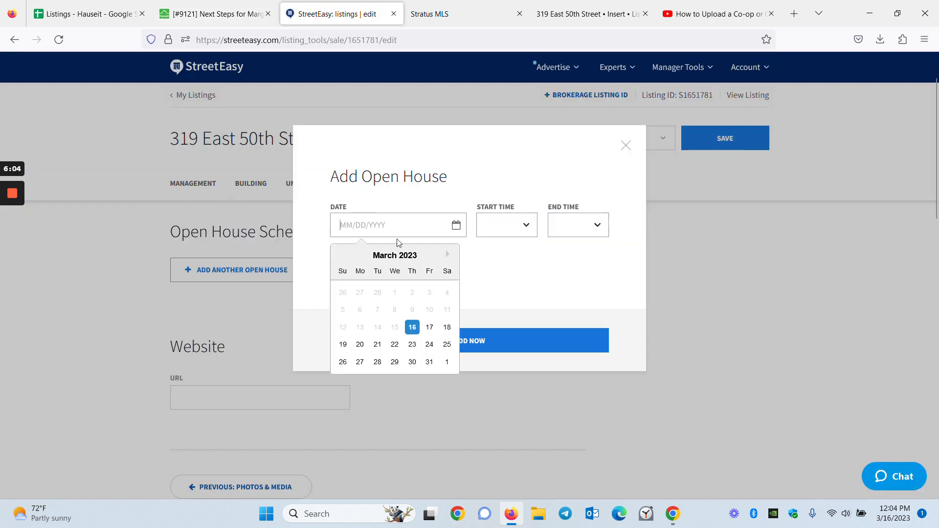
click(343, 345)
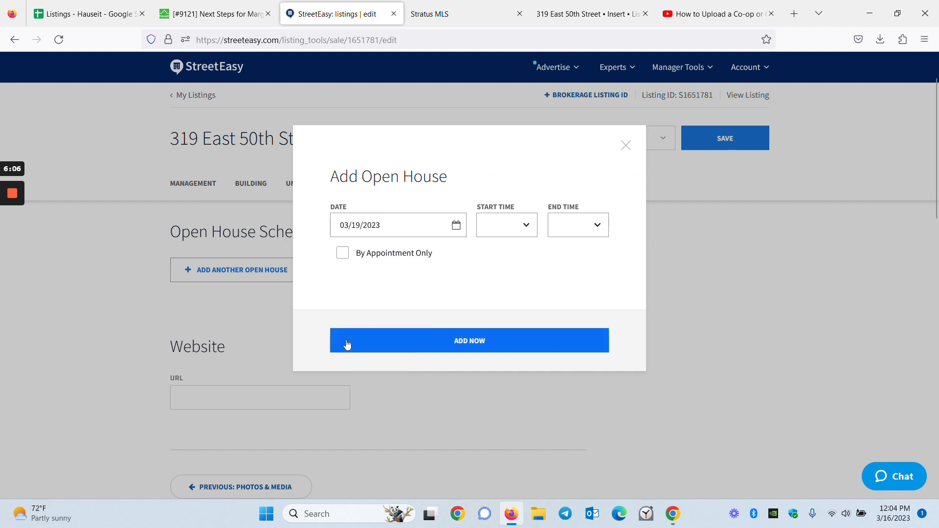
click(501, 228)
click(508, 455)
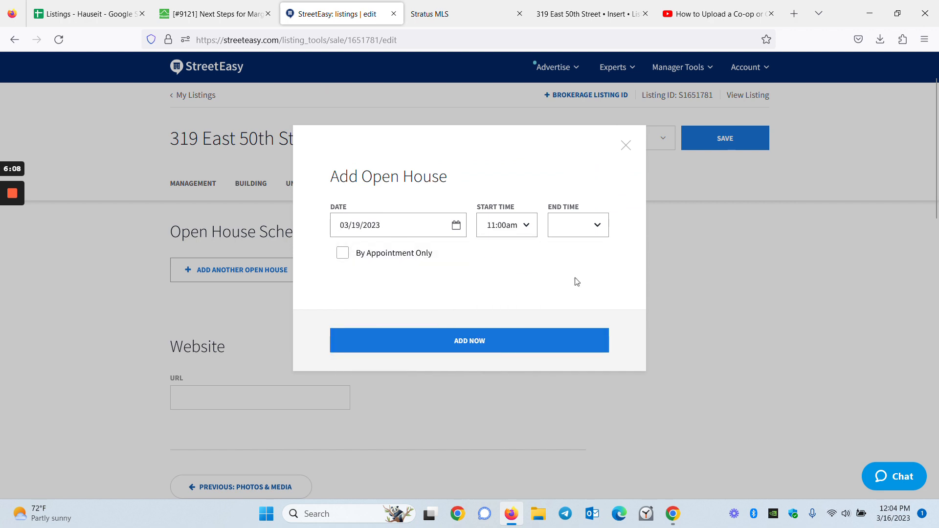
click(587, 232)
scroll(590, 401, down, 5)
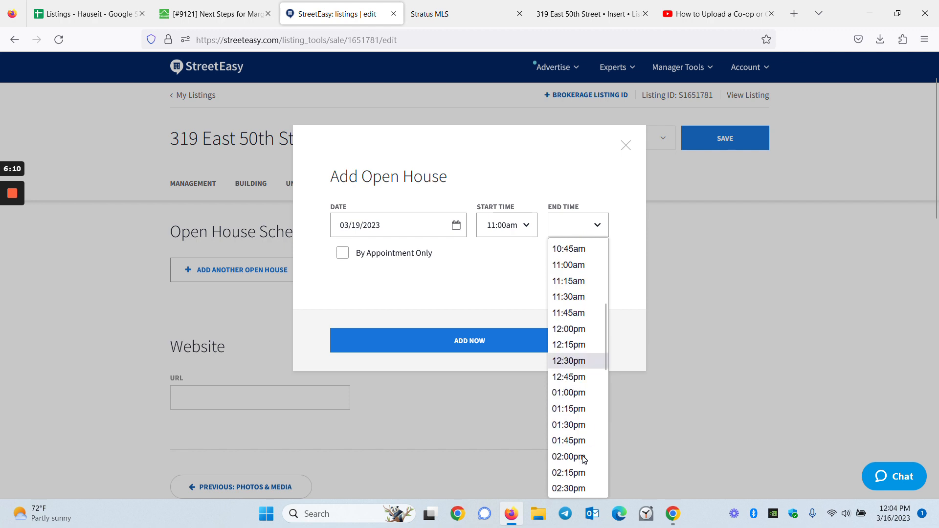
click(584, 459)
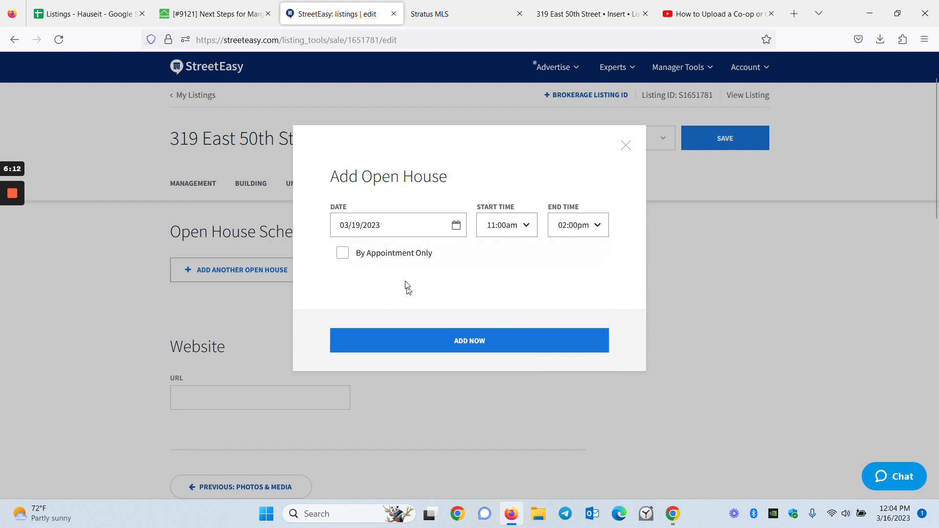
click(513, 339)
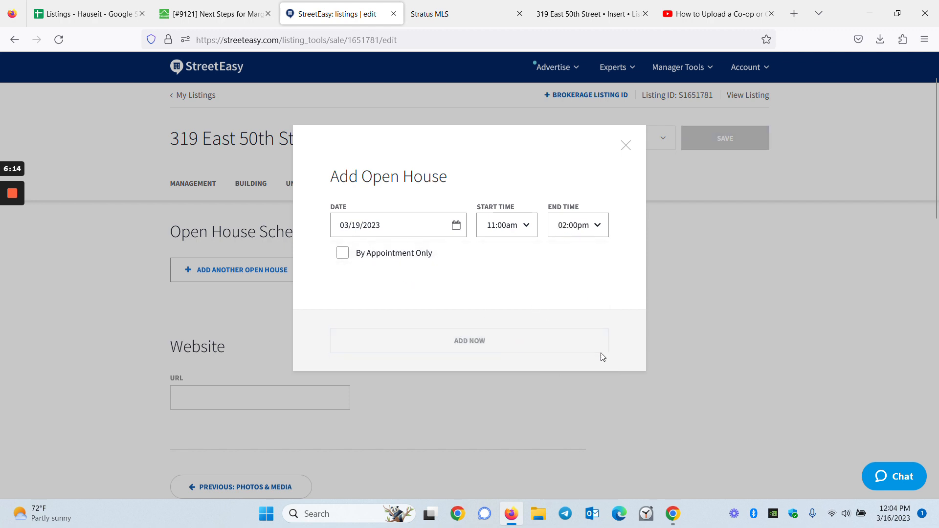
scroll(743, 370, down, 3)
scroll(744, 370, down, 3)
scroll(205, 235, up, 3)
text(www.hauseit.com)
key(Return)
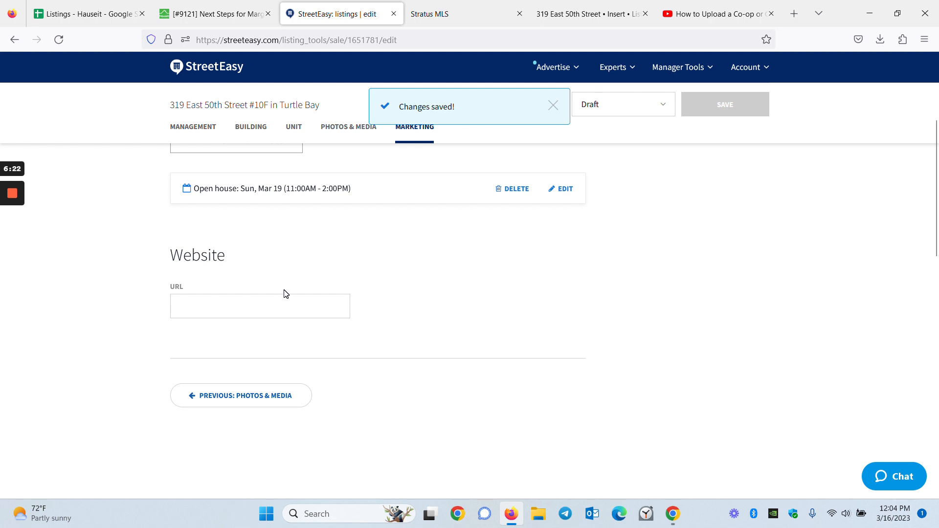
text(www.hauseit.com)
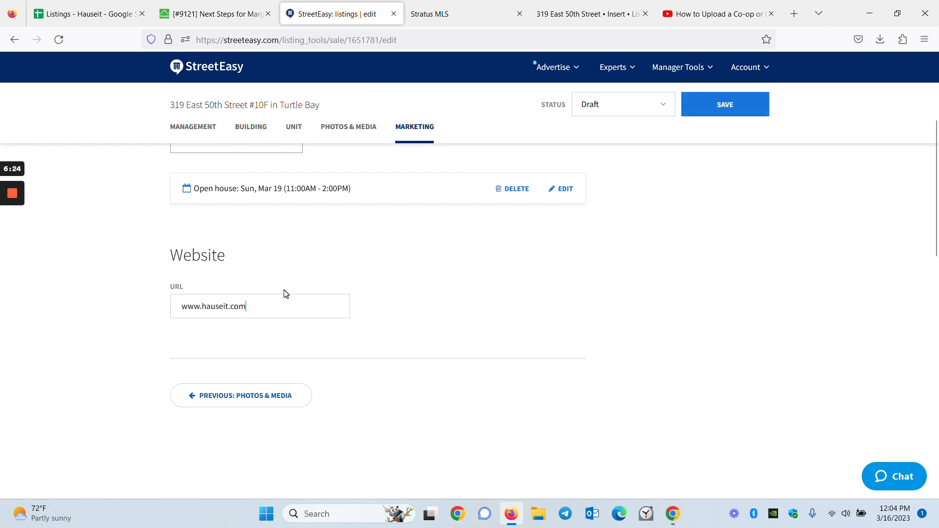
scroll(613, 304, up, 3)
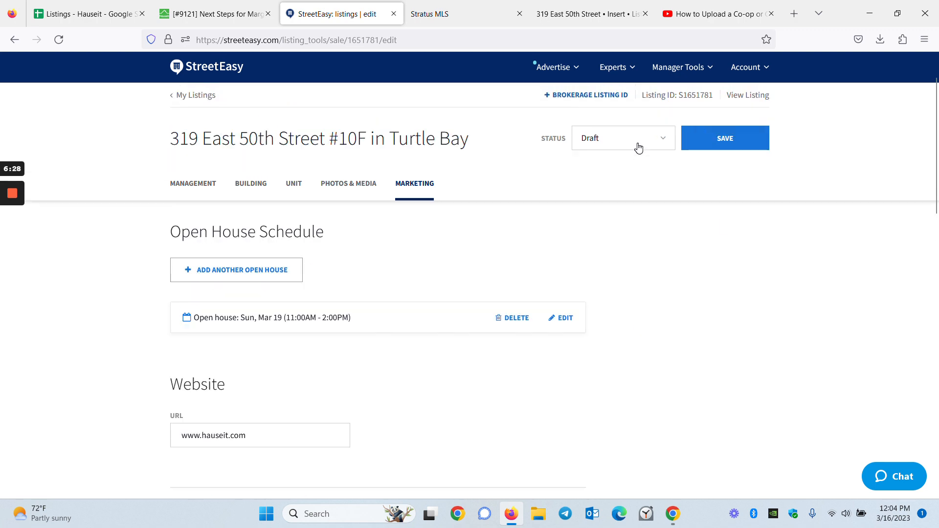
scroll(687, 271, down, 5)
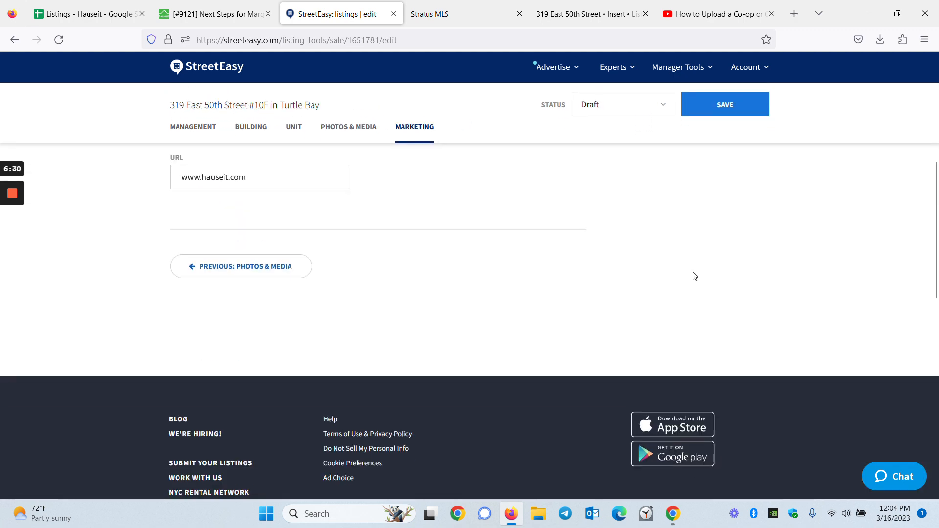
scroll(694, 274, up, 3)
click(747, 107)
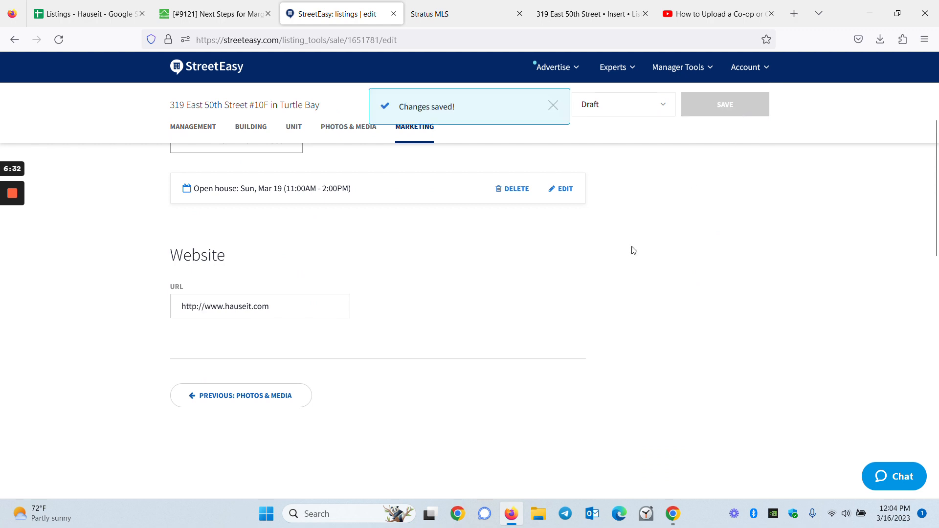
scroll(290, 196, up, 4)
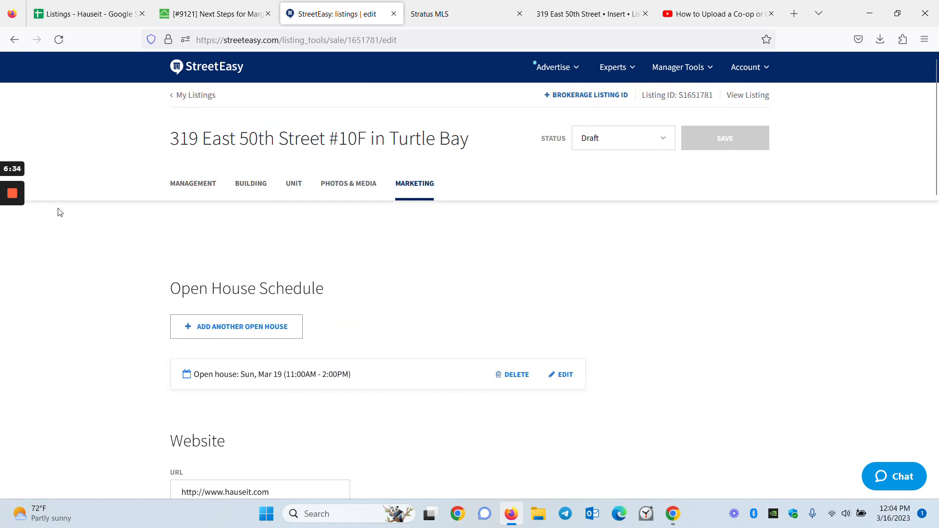
Step: Set the #10F listing to Active, accept the Terms of Use, publish, and view it live
click(610, 140)
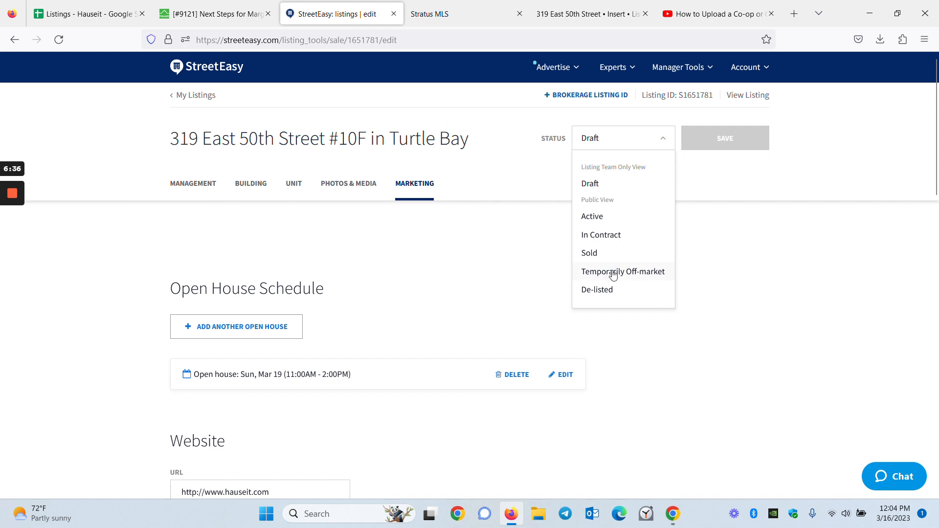
click(609, 219)
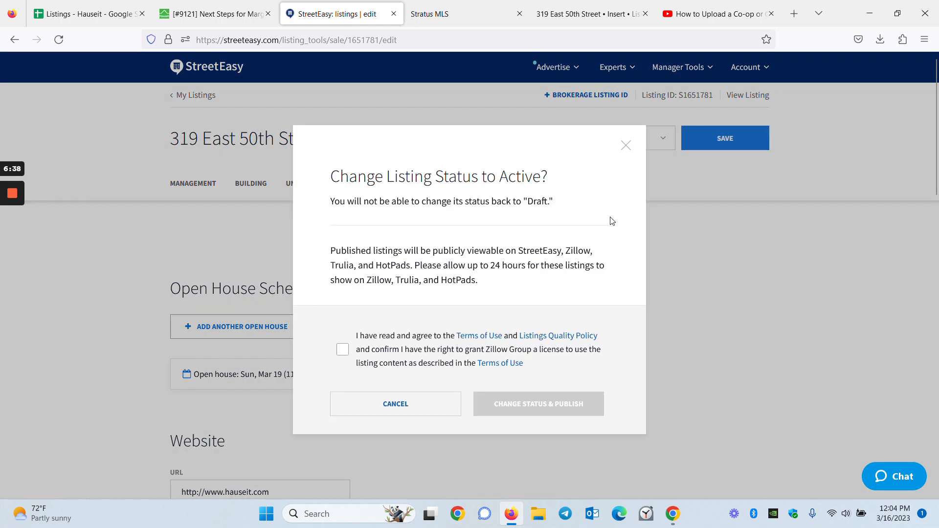
click(518, 350)
click(561, 409)
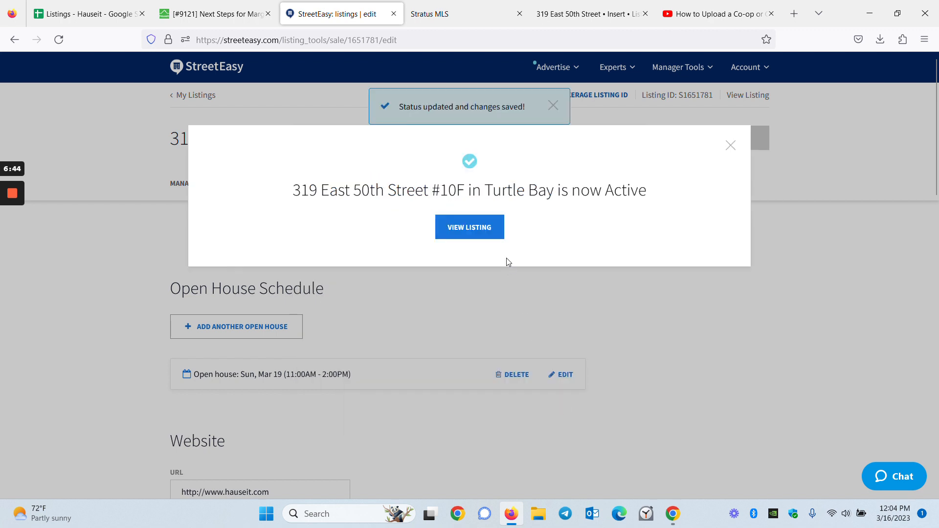
click(474, 223)
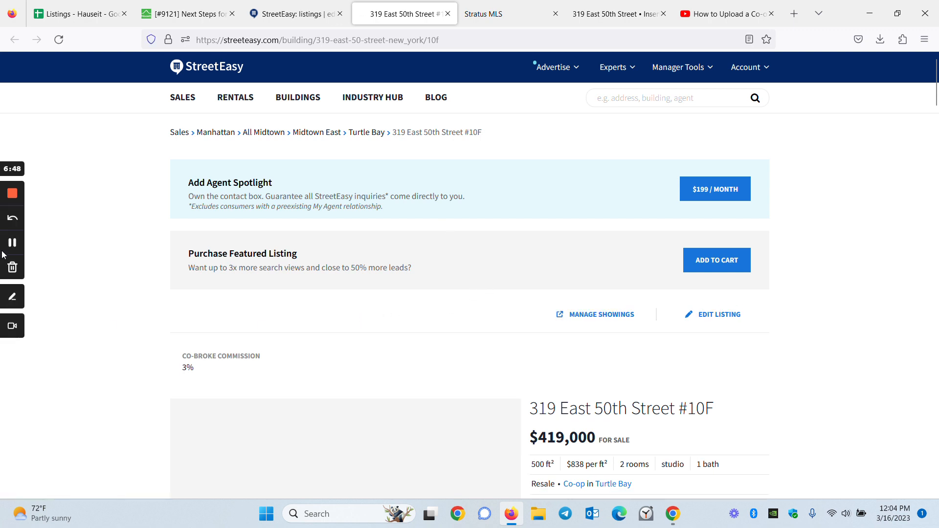
Step: Scroll through the live listing page and expand its full description
scroll(269, 318, down, 4)
scroll(269, 319, down, 2)
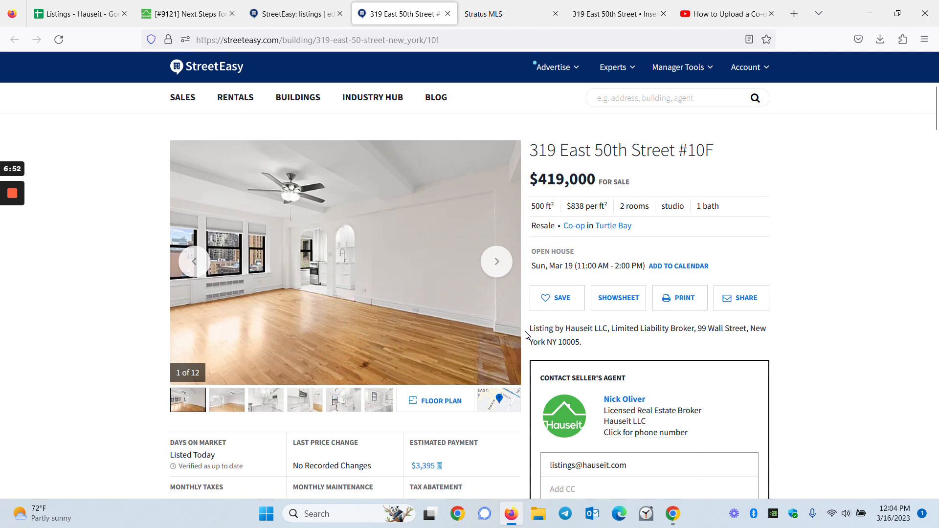
scroll(527, 336, down, 5)
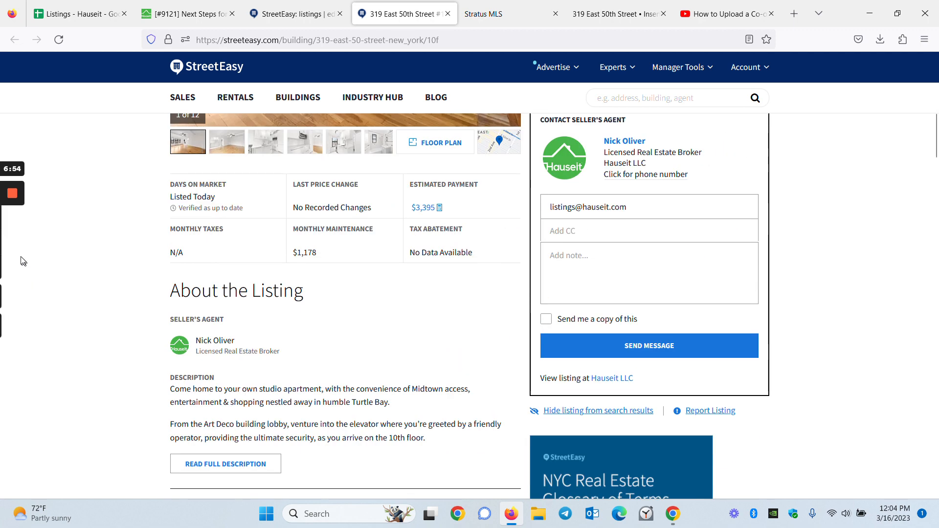
scroll(226, 396, down, 1)
click(226, 396)
scroll(226, 396, down, 5)
scroll(461, 409, down, 15)
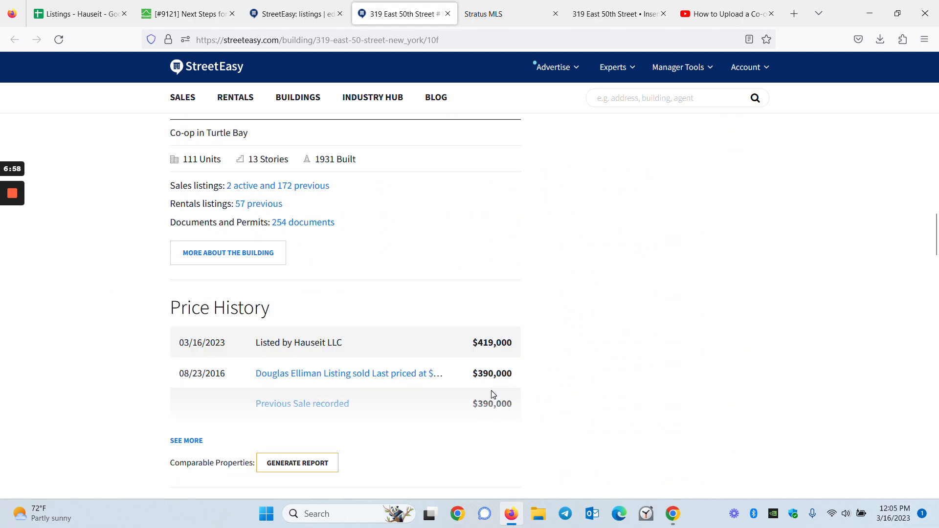
scroll(336, 404, up, 20)
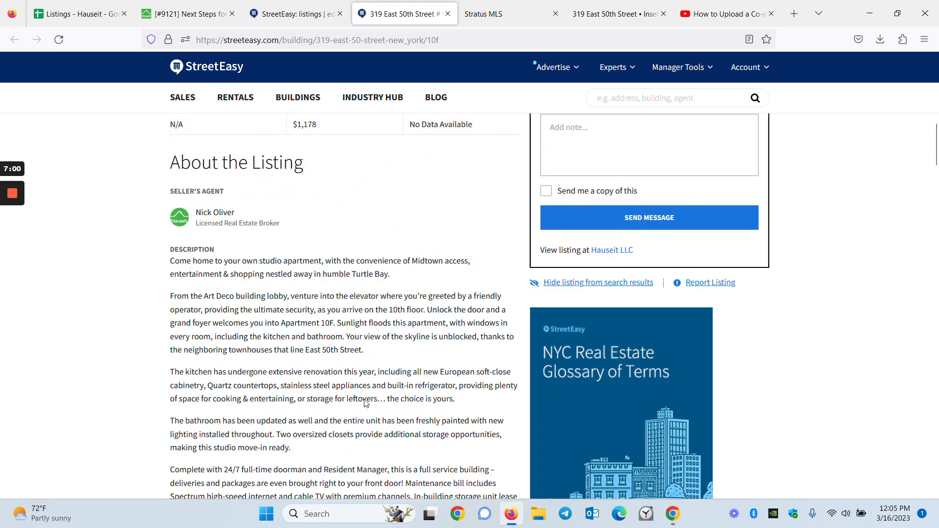
scroll(504, 375, up, 3)
Step: Advance the photo gallery to the floor plan image (11 of 12)
click(509, 330)
click(509, 330)
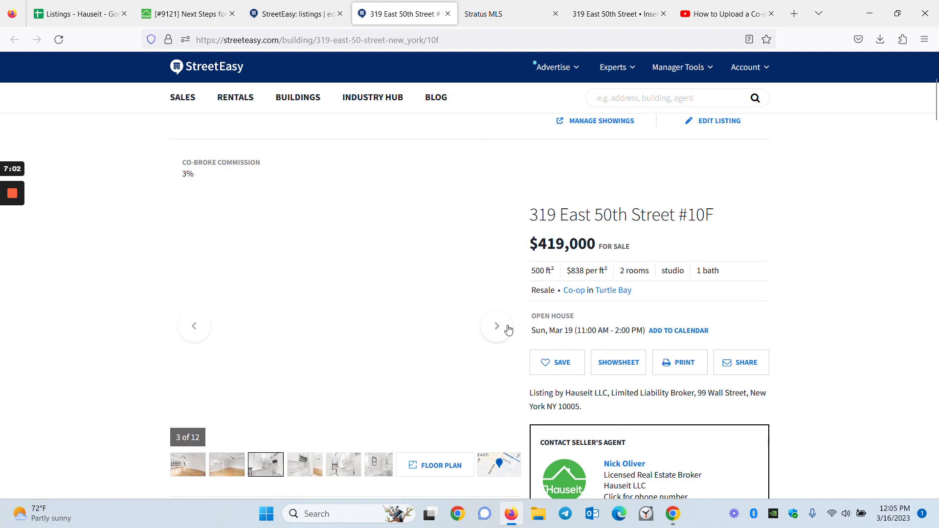
click(509, 330)
click(509, 330)
click(509, 331)
click(509, 332)
click(509, 333)
click(508, 336)
click(425, 470)
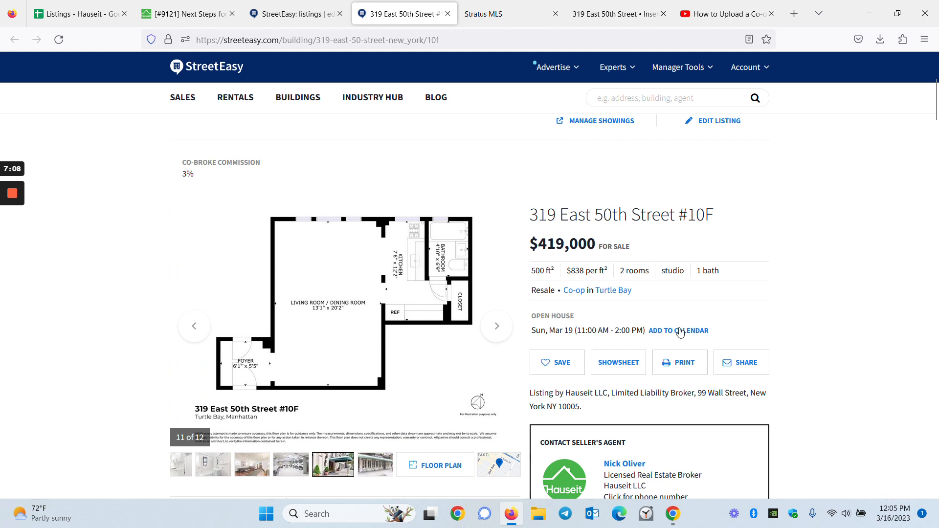
scroll(729, 382, down, 2)
scroll(728, 386, down, 2)
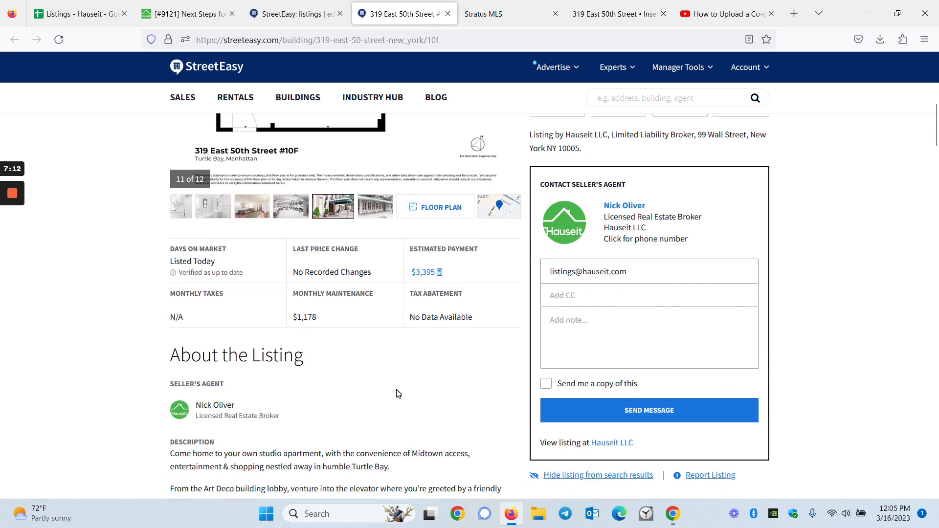
scroll(399, 394, down, 3)
scroll(398, 397, down, 3)
scroll(397, 397, up, 12)
scroll(398, 397, down, 5)
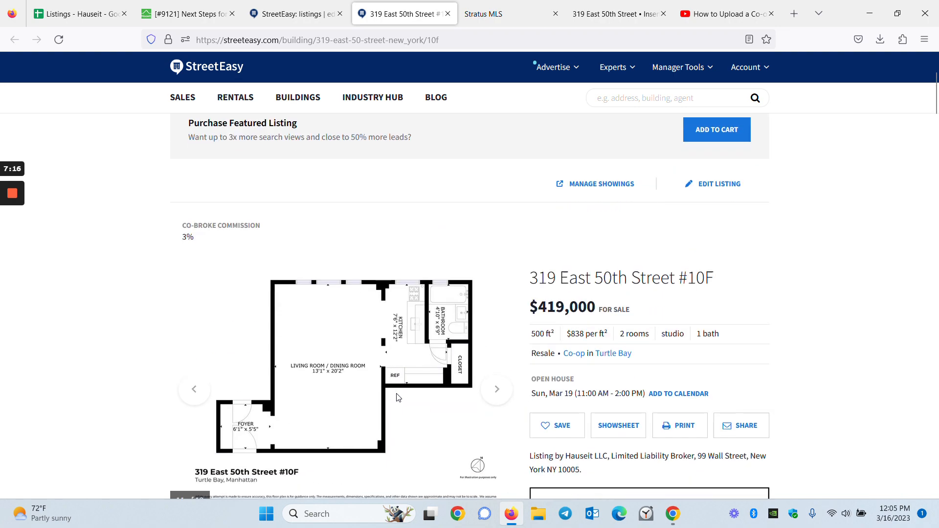
scroll(530, 412, up, 2)
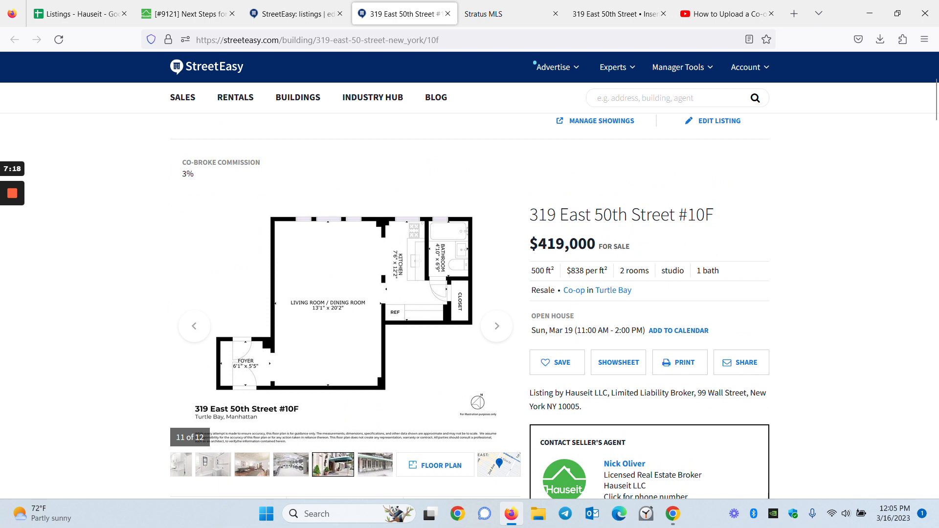
Step: Snip the live #10F listing page with Win+Shift+S and review the capture in Snipping Tool
scroll(577, 420, up, 1)
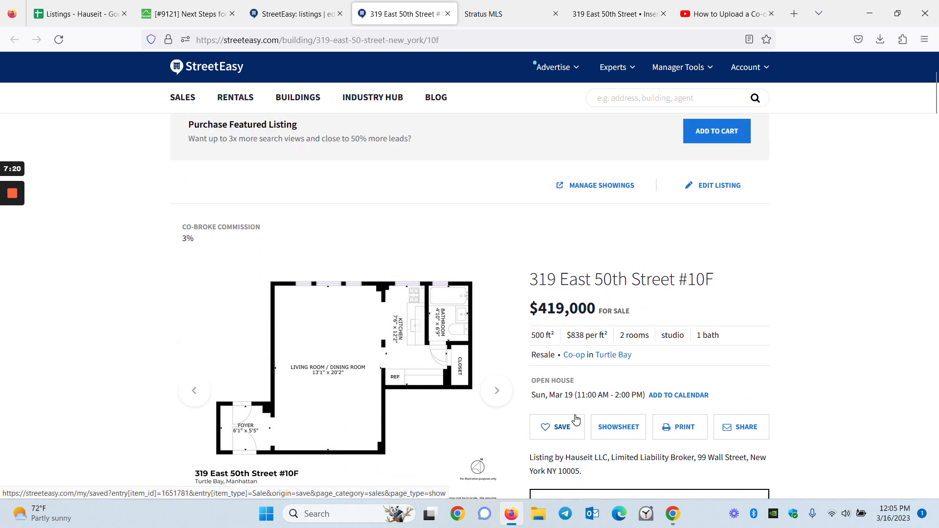
key(super+shift+s)
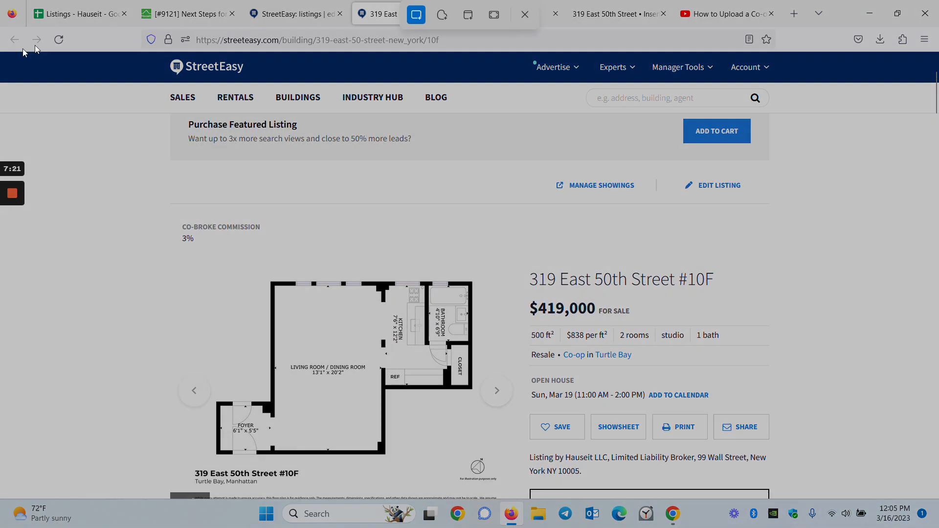
drag(1, 51, 902, 497)
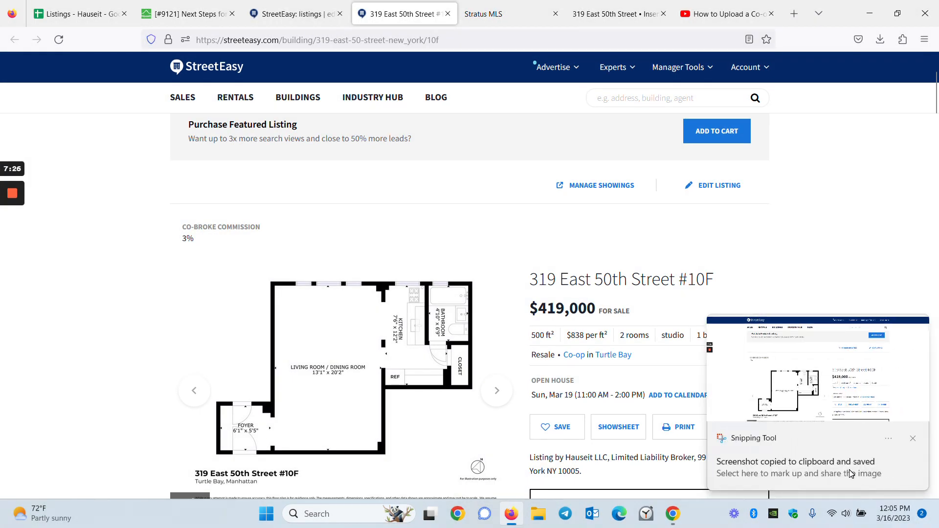
click(849, 468)
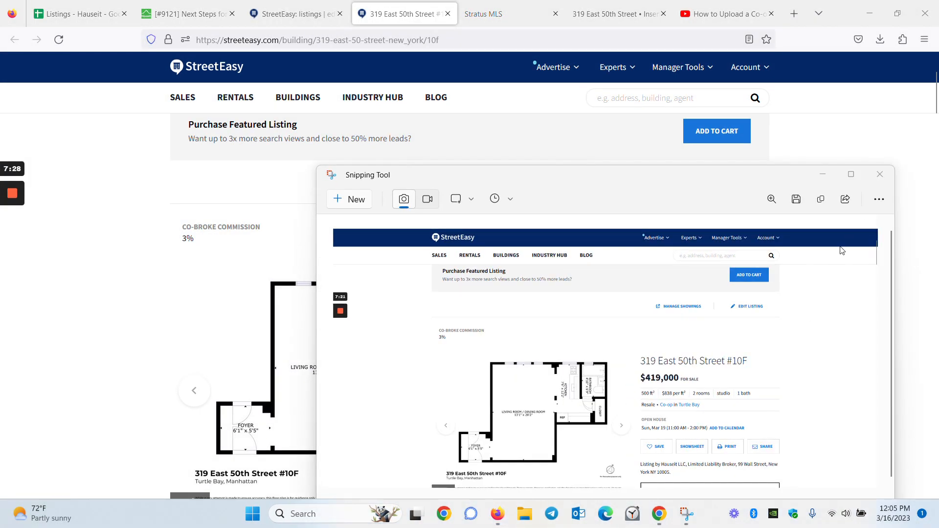
click(880, 175)
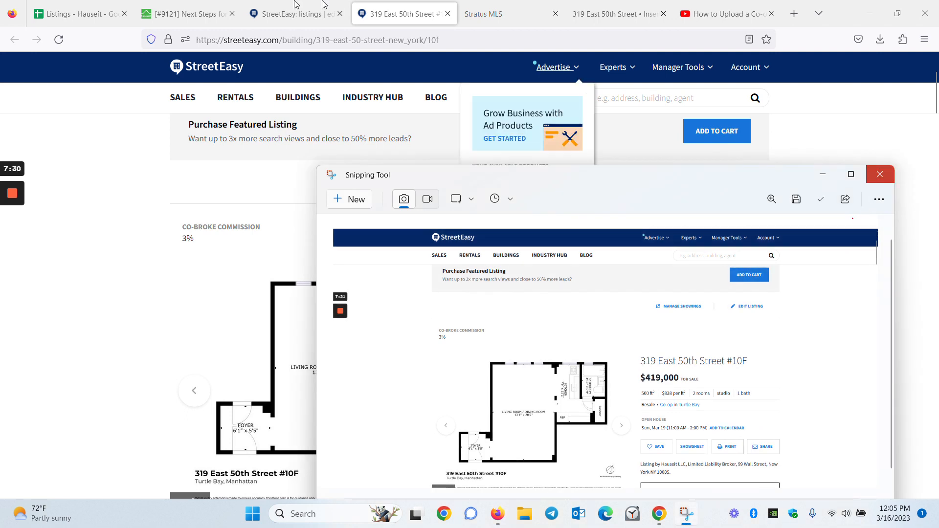
click(194, 14)
Step: Scroll through the reply draft to check the StreetEasy, RealtyMX and Stratus screenshots and text
scroll(342, 344, down, 15)
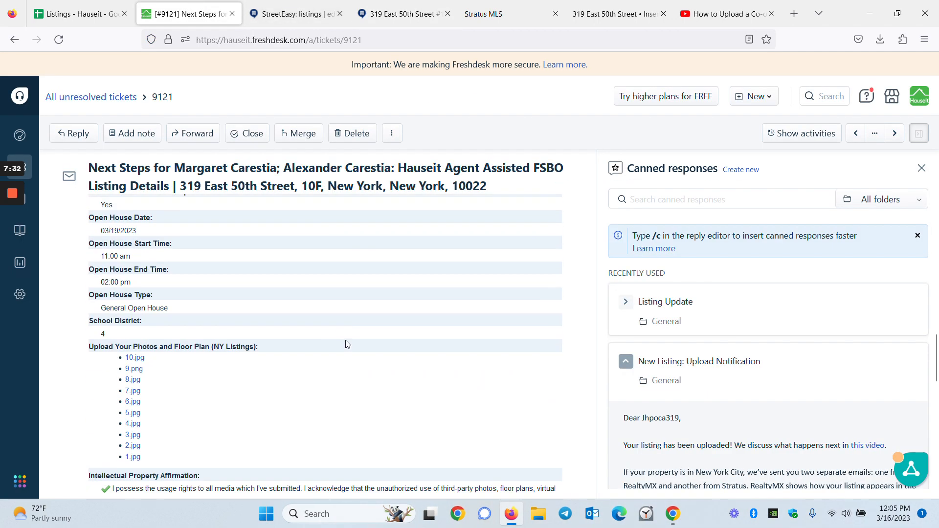
scroll(318, 322, down, 5)
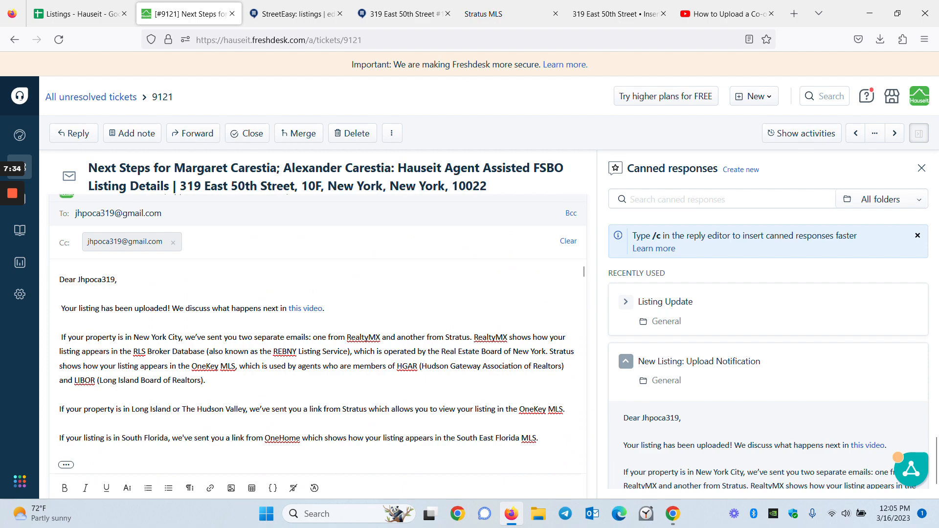
scroll(279, 218, down, 15)
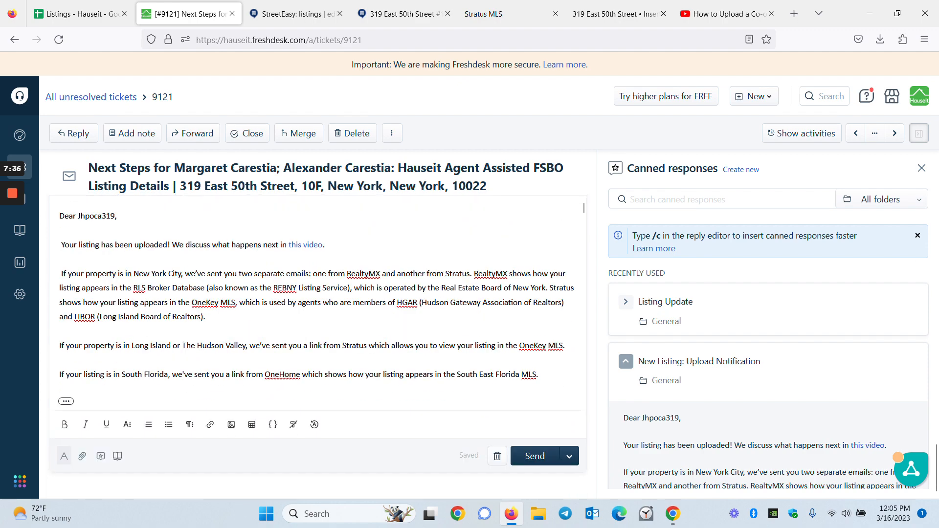
scroll(318, 299, down, 15)
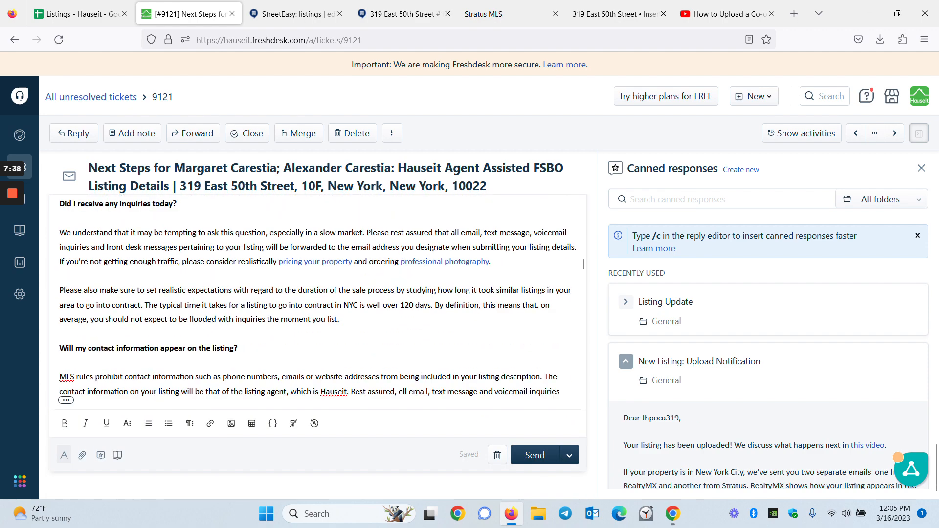
scroll(284, 316, down, 15)
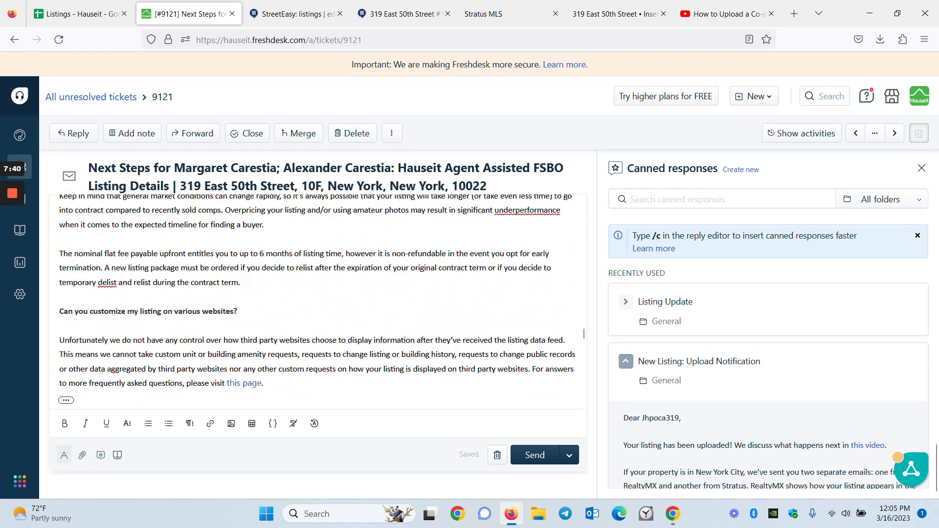
scroll(284, 316, down, 10)
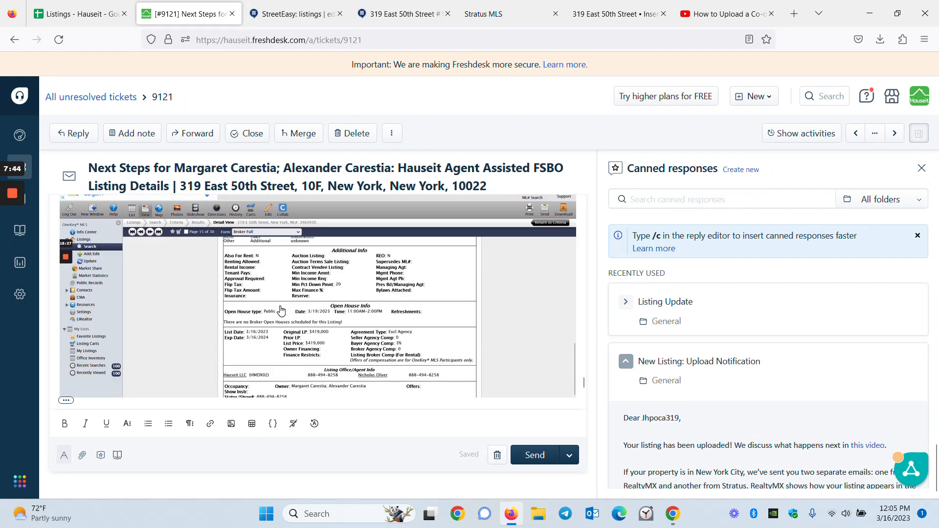
scroll(282, 312, down, 2)
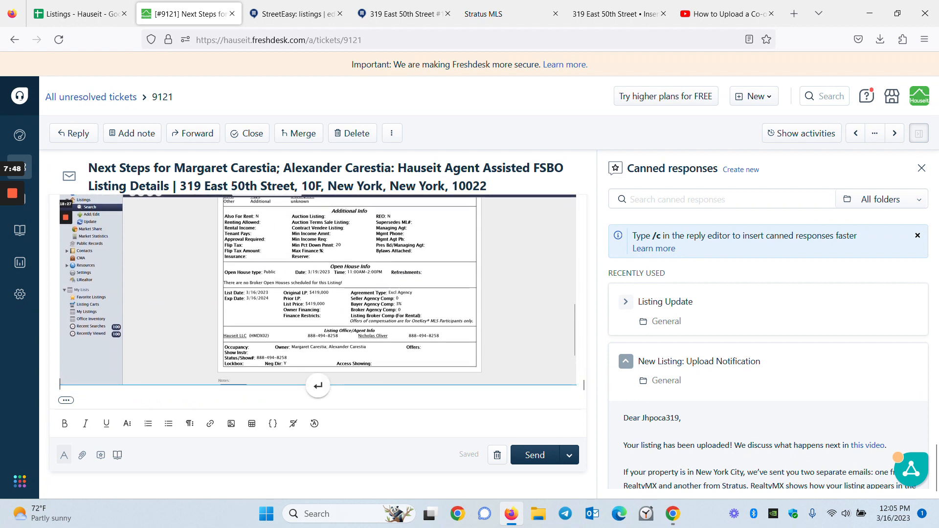
scroll(583, 385, up, 1)
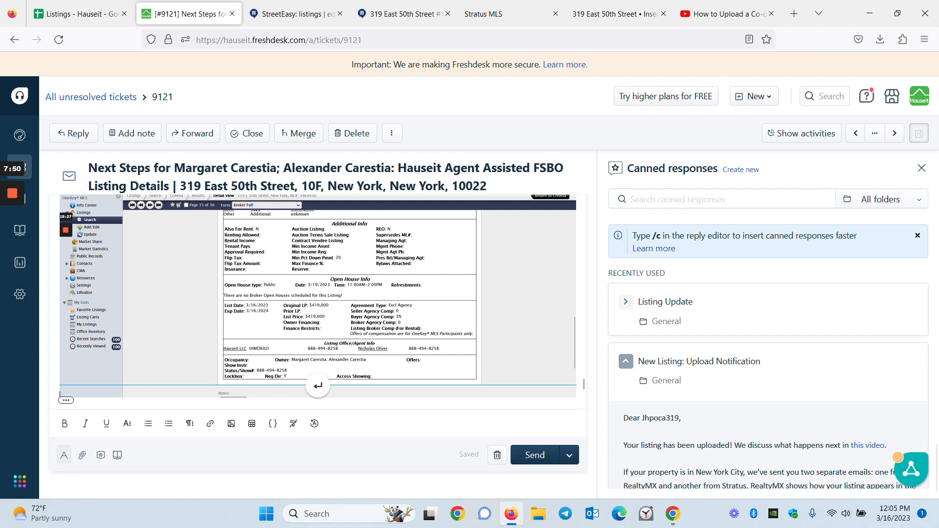
scroll(584, 384, up, 5)
scroll(584, 384, down, 5)
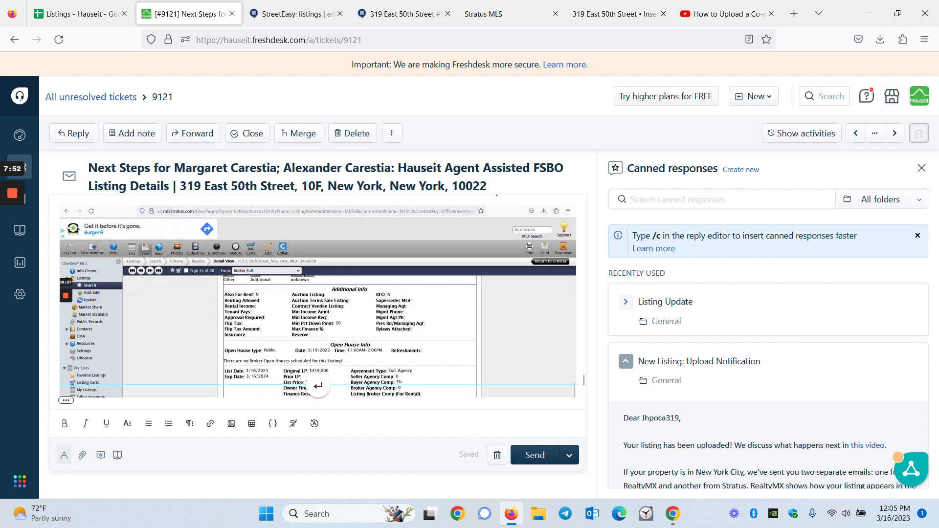
scroll(501, 357, down, 3)
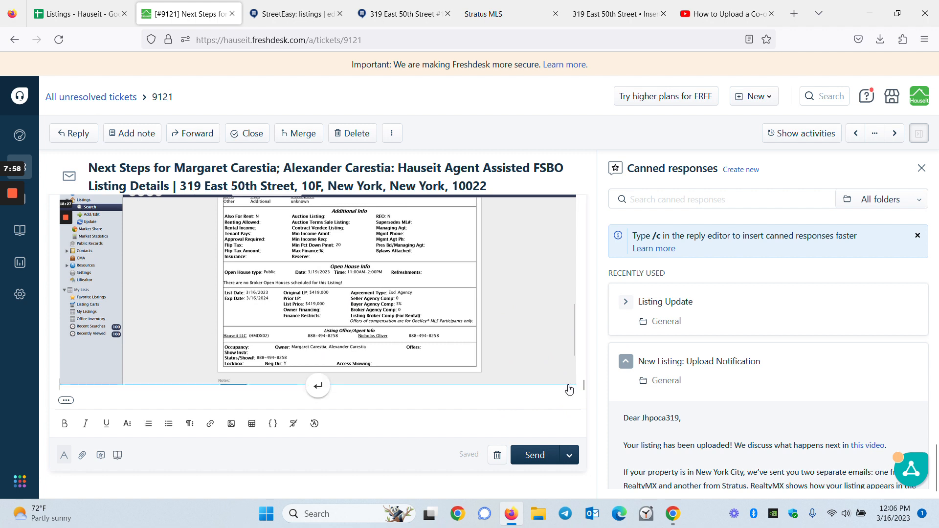
scroll(549, 383, up, 5)
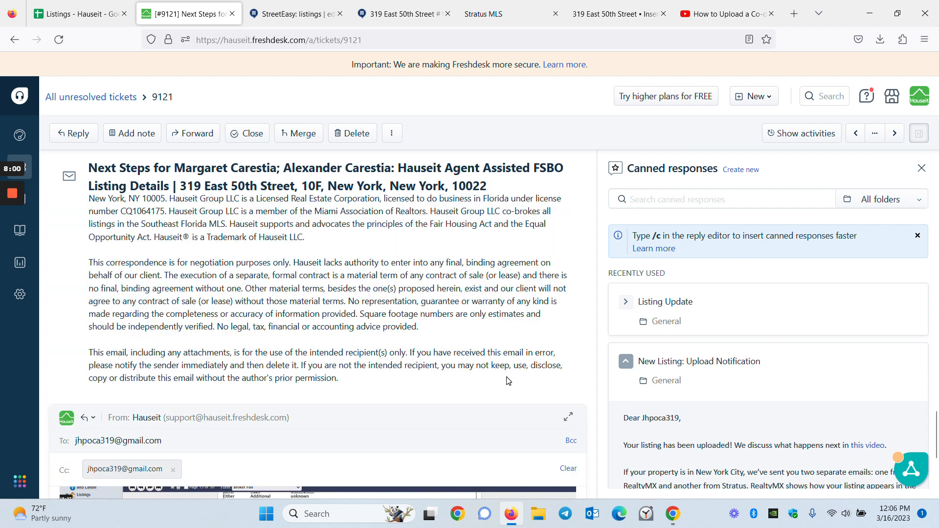
scroll(490, 377, down, 3)
scroll(477, 373, down, 10)
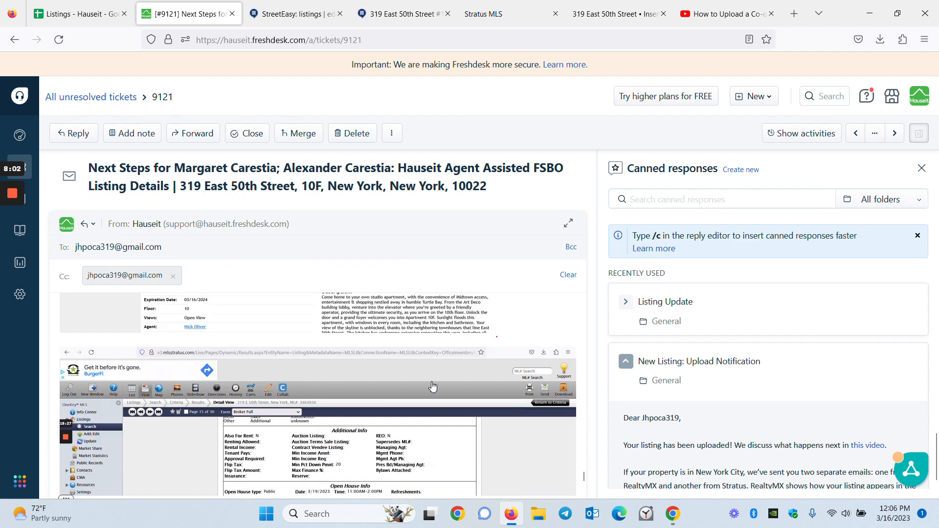
scroll(432, 389, up, 5)
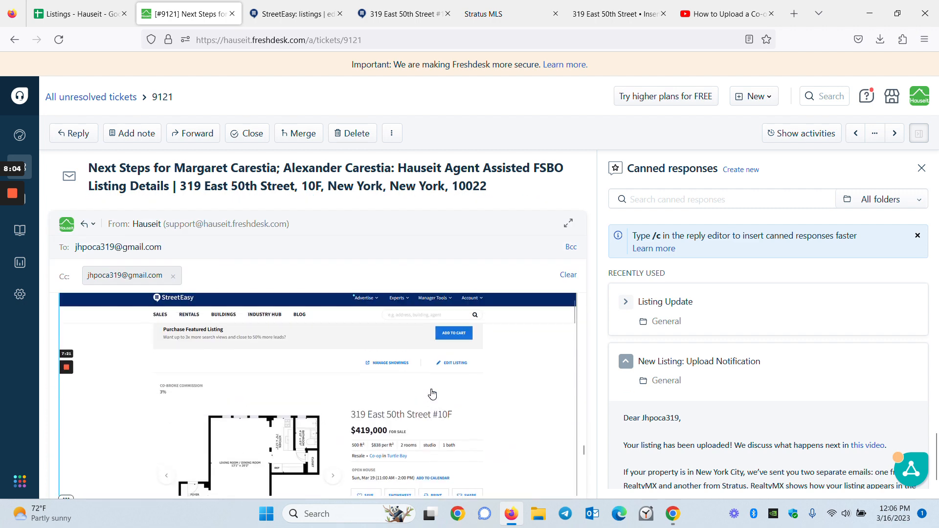
scroll(432, 394, up, 2)
scroll(385, 400, down, 4)
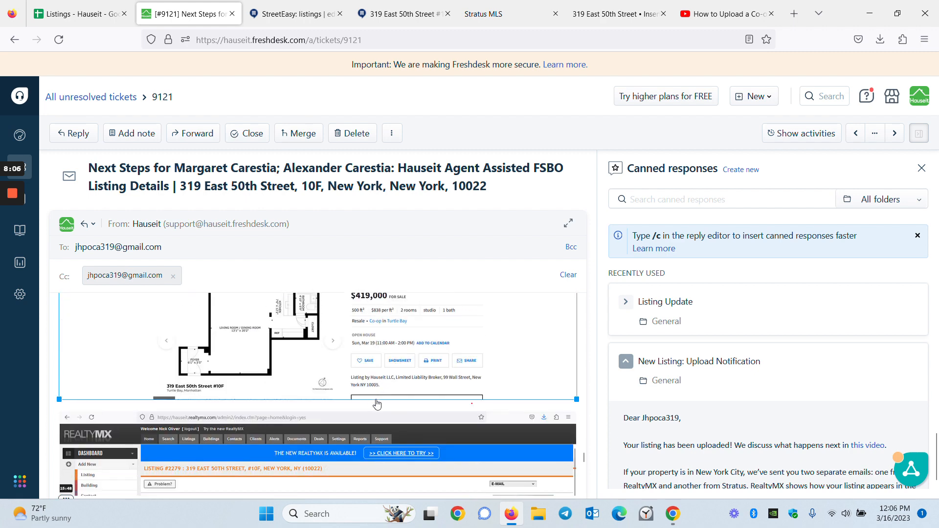
scroll(274, 394, down, 8)
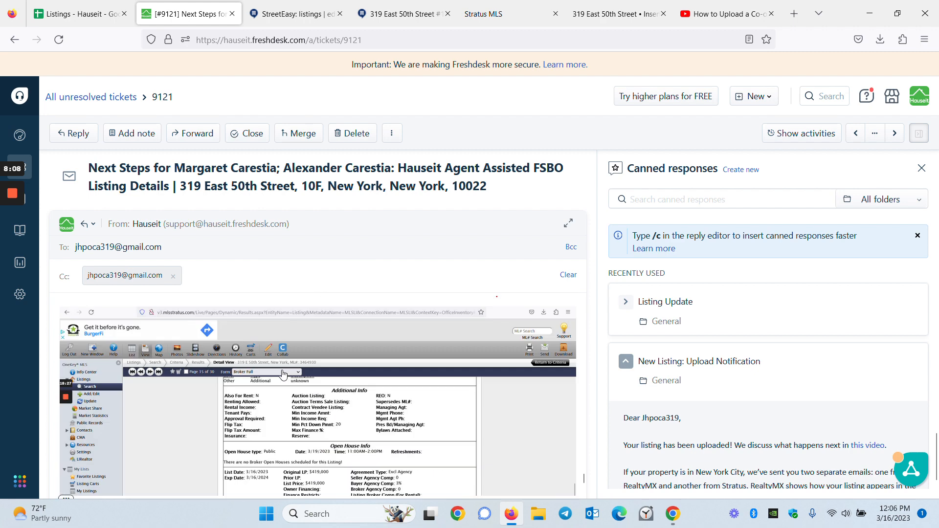
scroll(298, 382, down, 15)
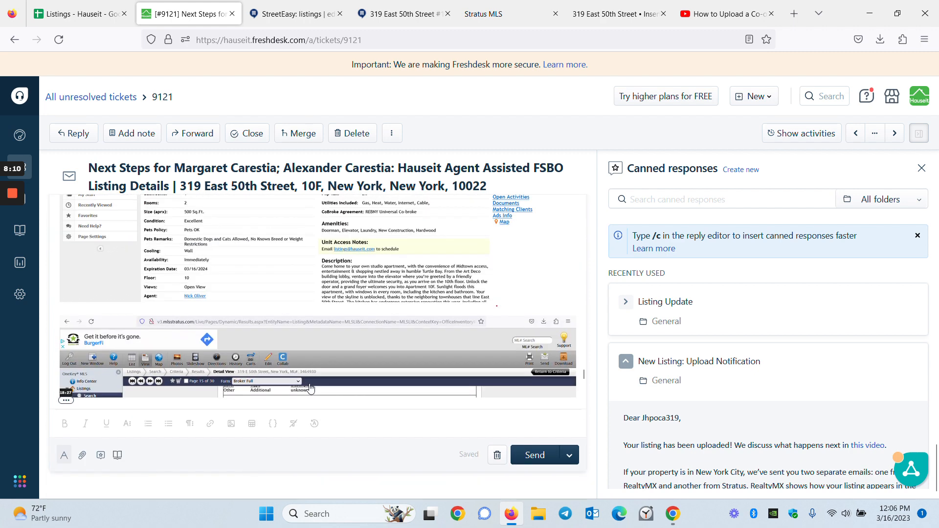
scroll(318, 301, up, 10)
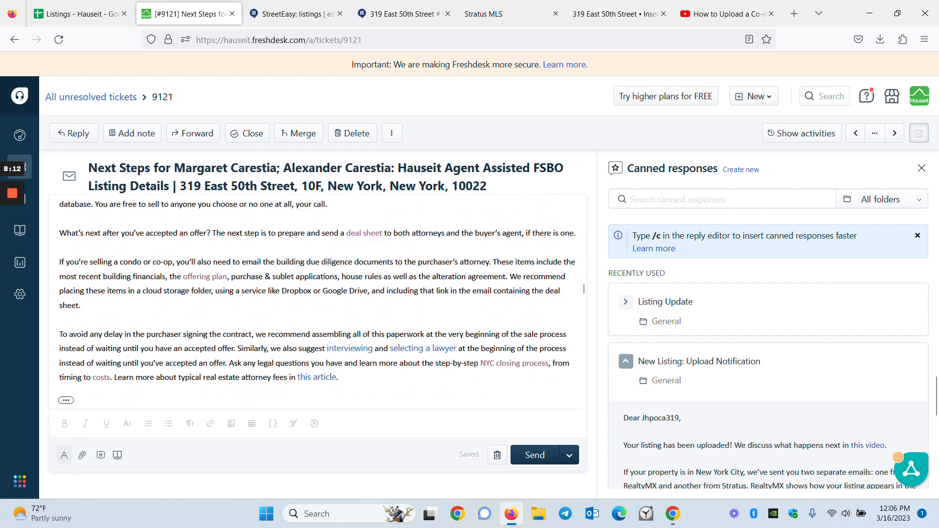
scroll(316, 296, up, 10)
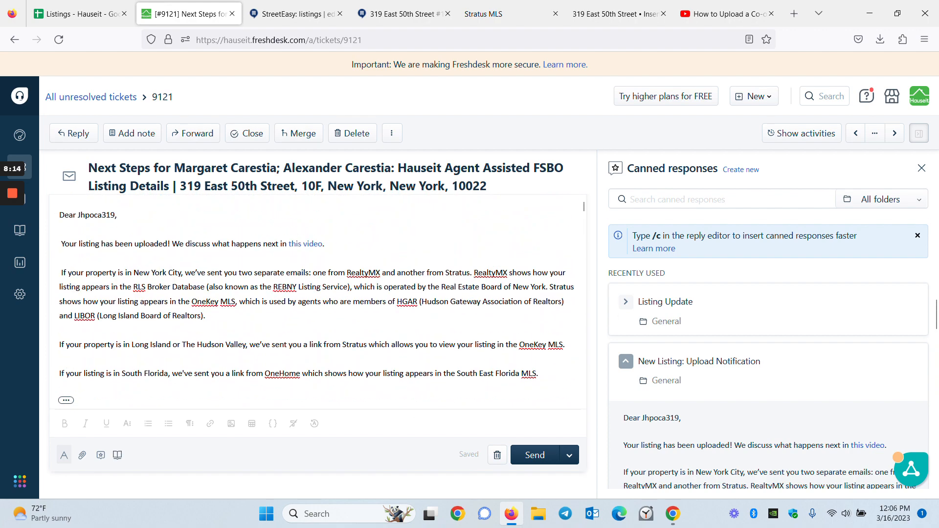
scroll(317, 295, up, 3)
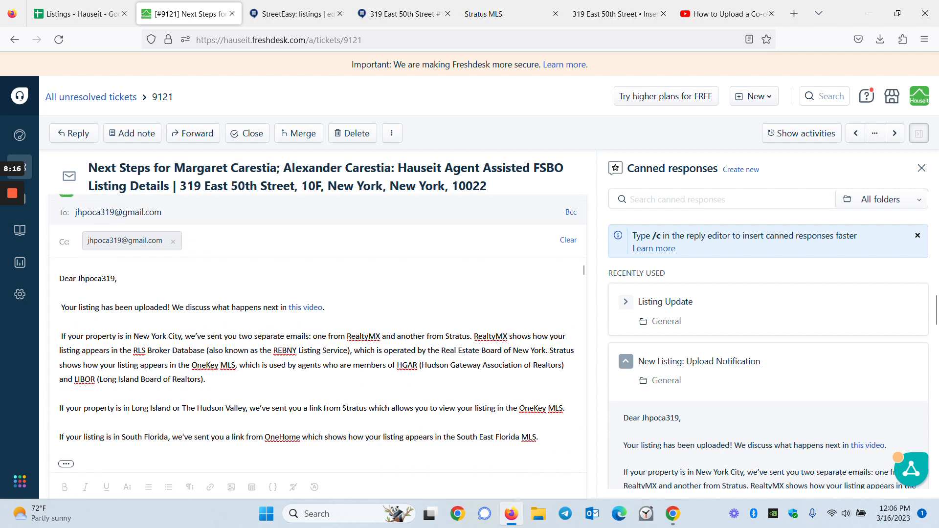
scroll(601, 300, down, 3)
Step: Send the reply on ticket 9121 using 'Send and set as Closed'
click(574, 392)
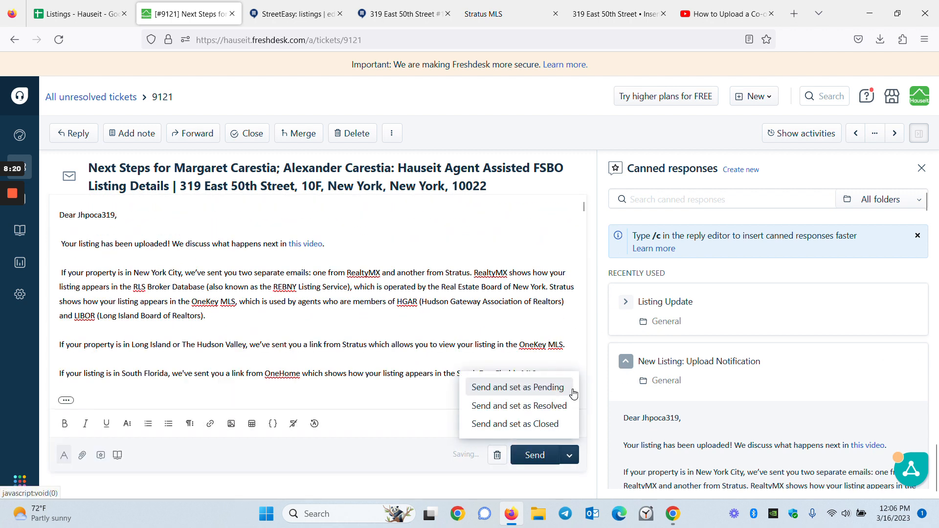
click(553, 424)
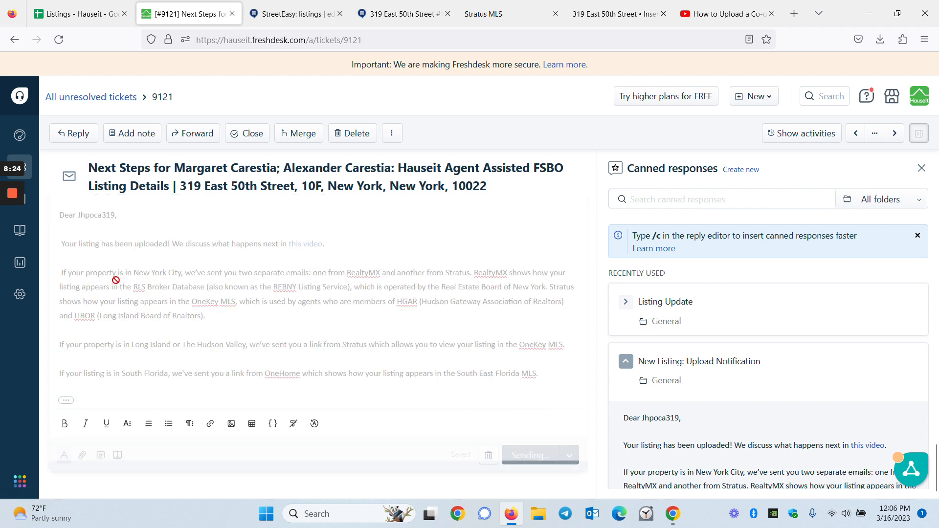
mouse_move(8, 245)
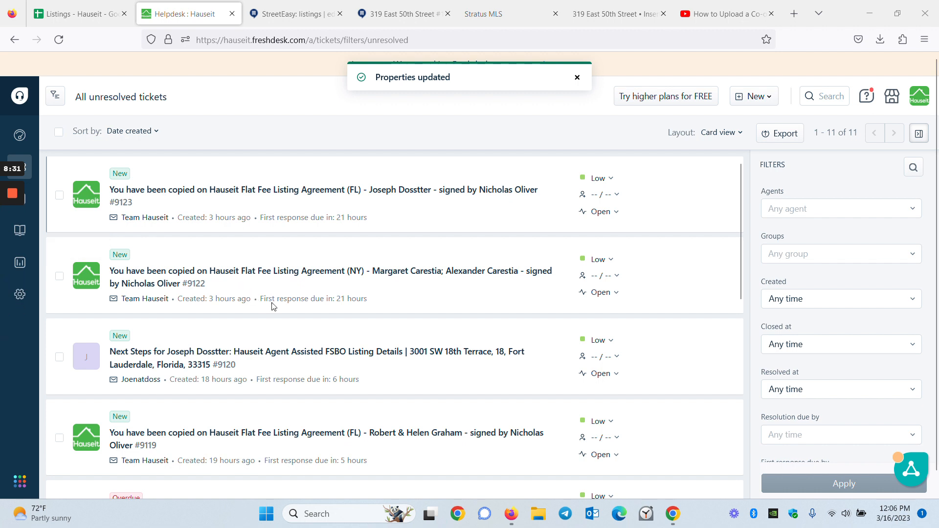
scroll(274, 307, down, 3)
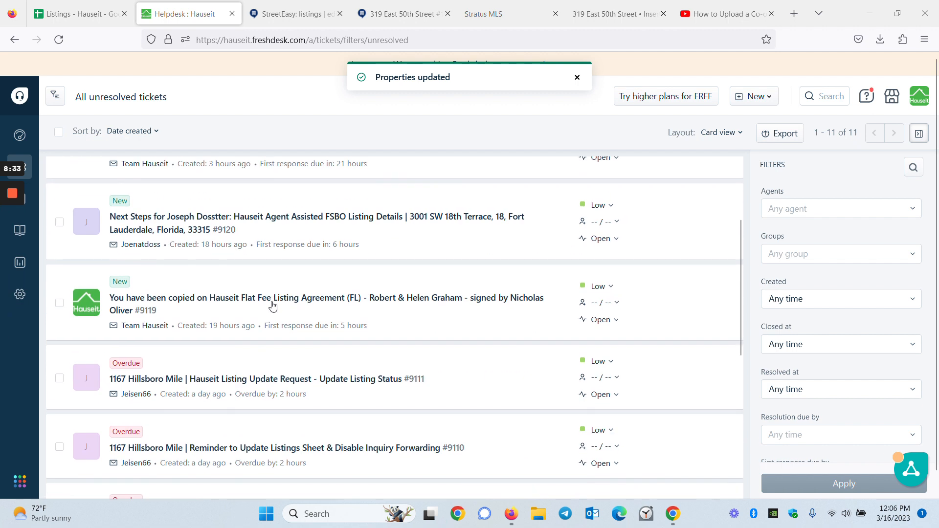
scroll(273, 306, up, 3)
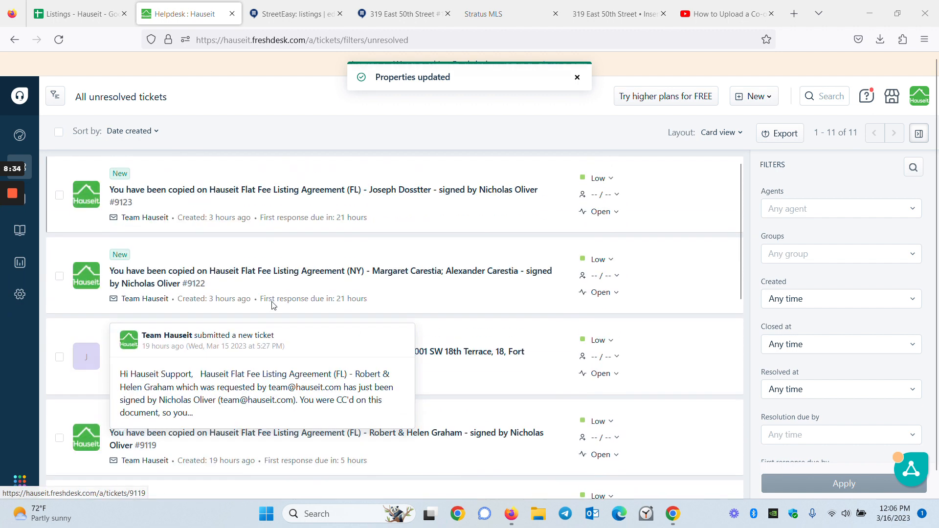
Step: Open ticket 9122, view the signed NY flat fee listing agreement, then close the ticket
click(325, 272)
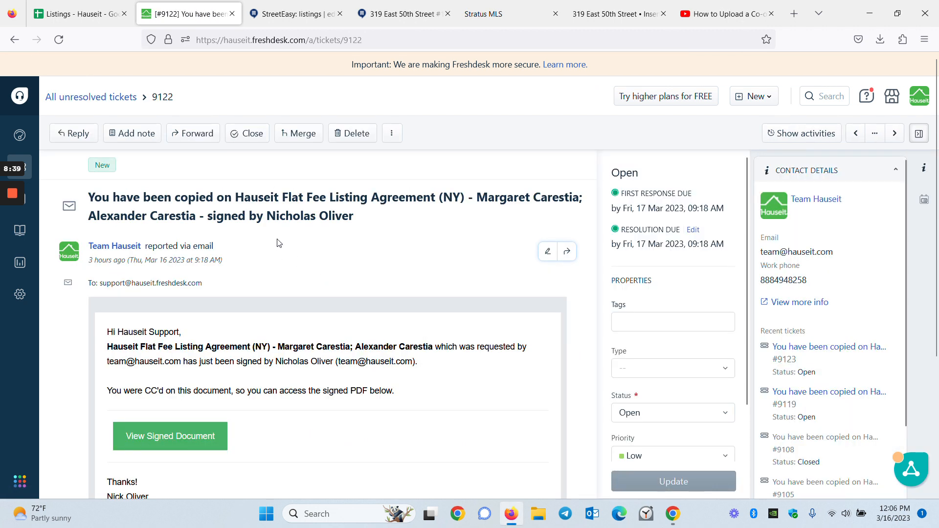
scroll(298, 255, down, 4)
scroll(221, 299, up, 1)
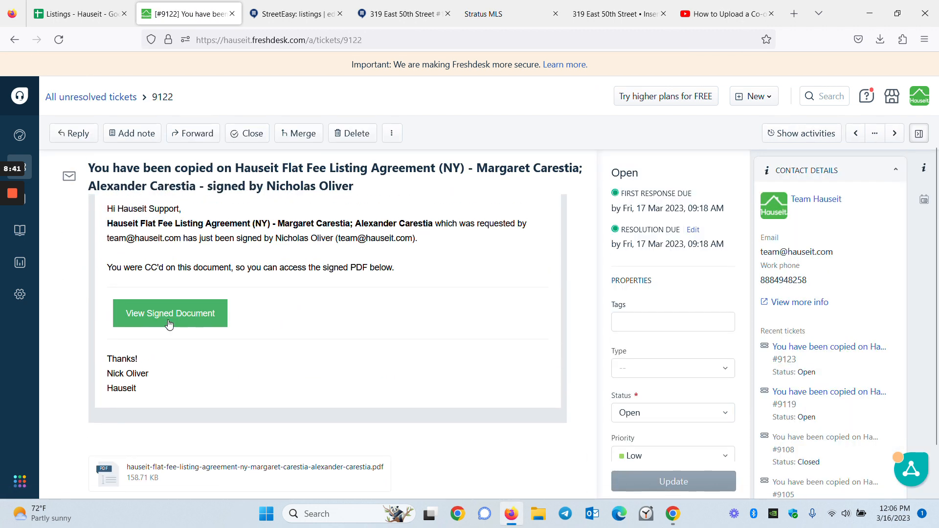
click(169, 324)
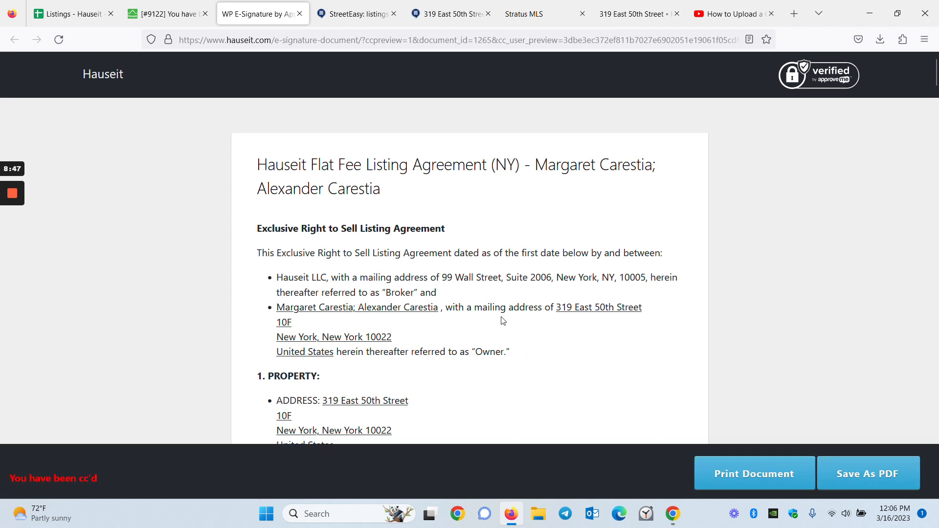
click(300, 14)
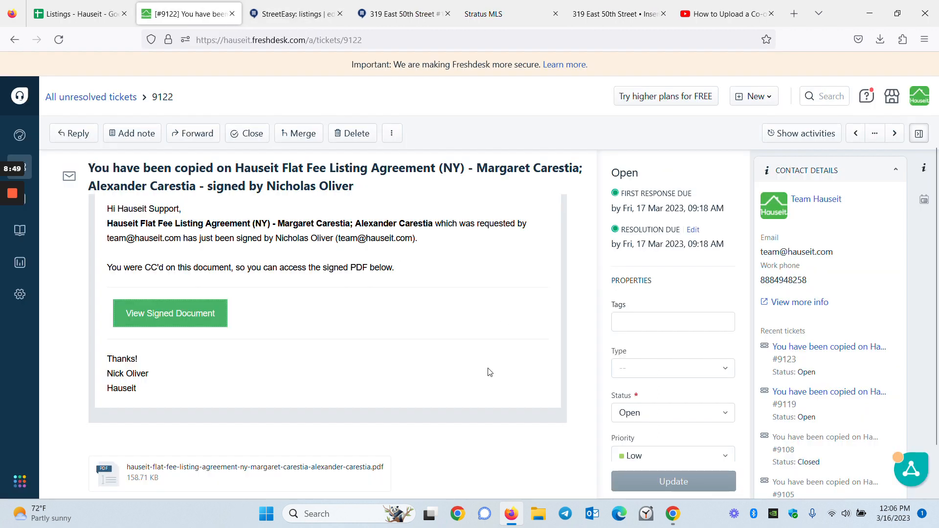
scroll(565, 441, down, 2)
scroll(566, 437, up, 3)
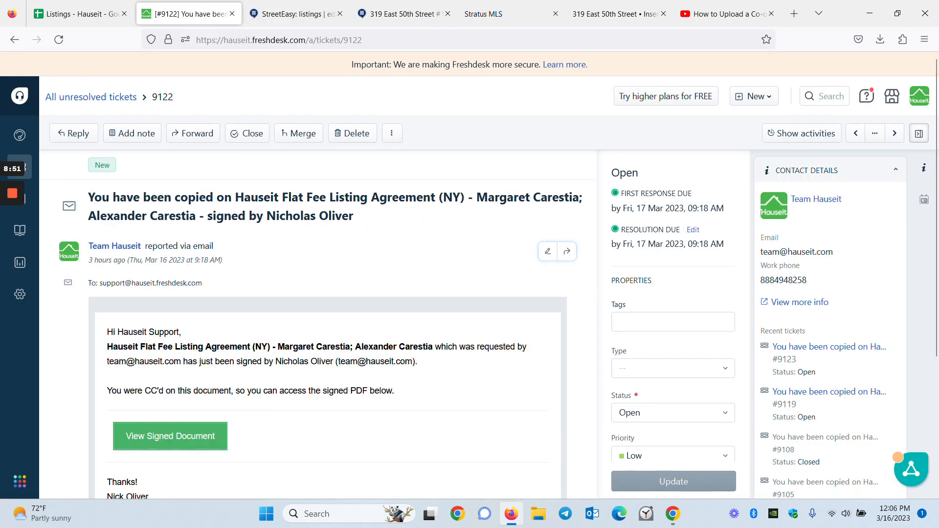
click(251, 133)
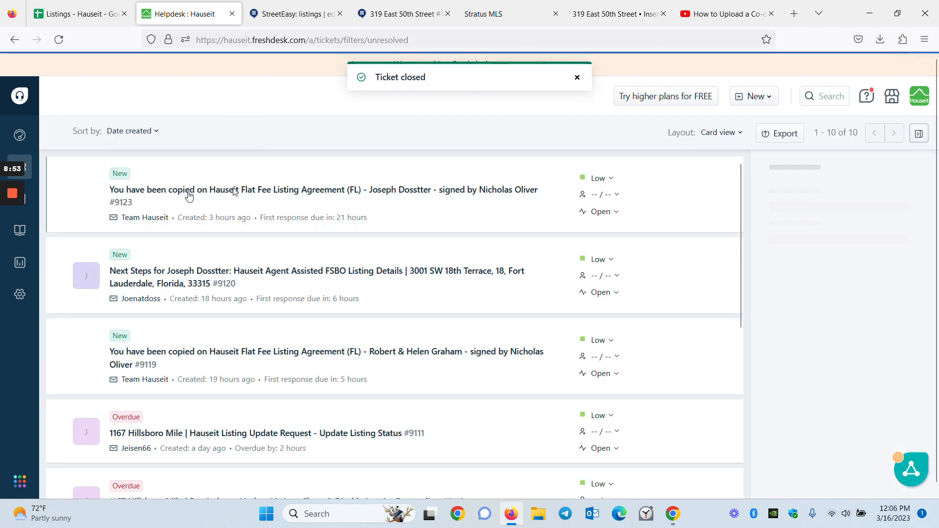
mouse_move(8, 225)
key(ctrl+4)
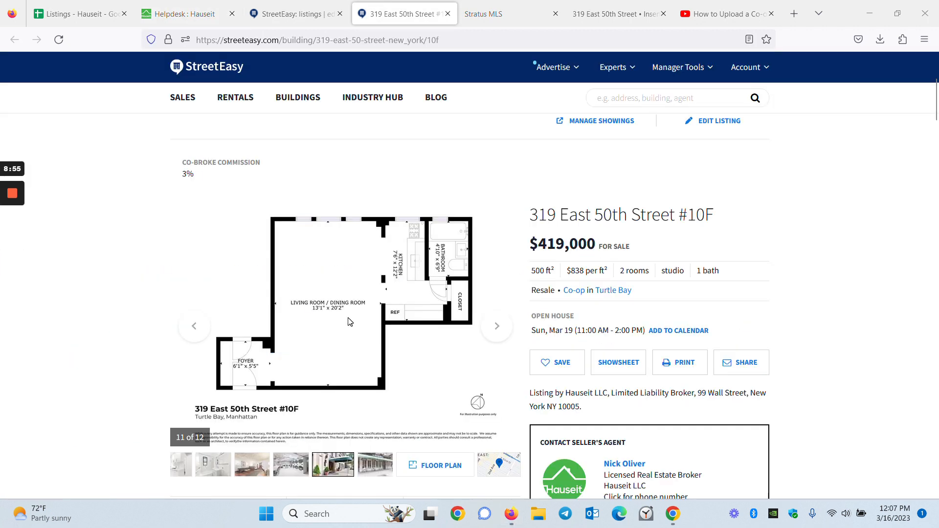